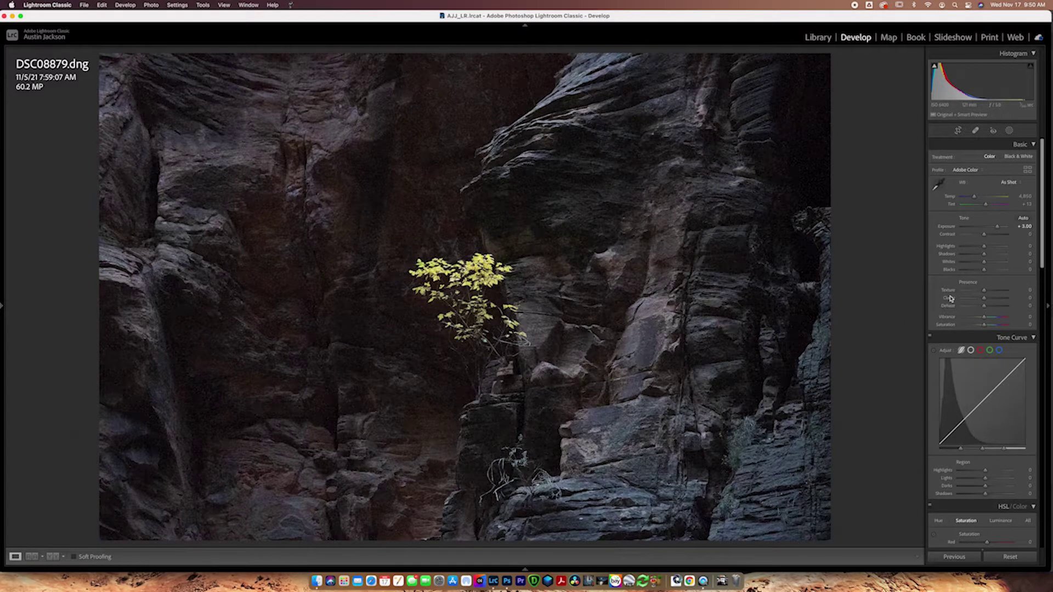
# Compare the photo before and after edits, then inspect the noisy rock at 1:1.
pyautogui.press('\\')
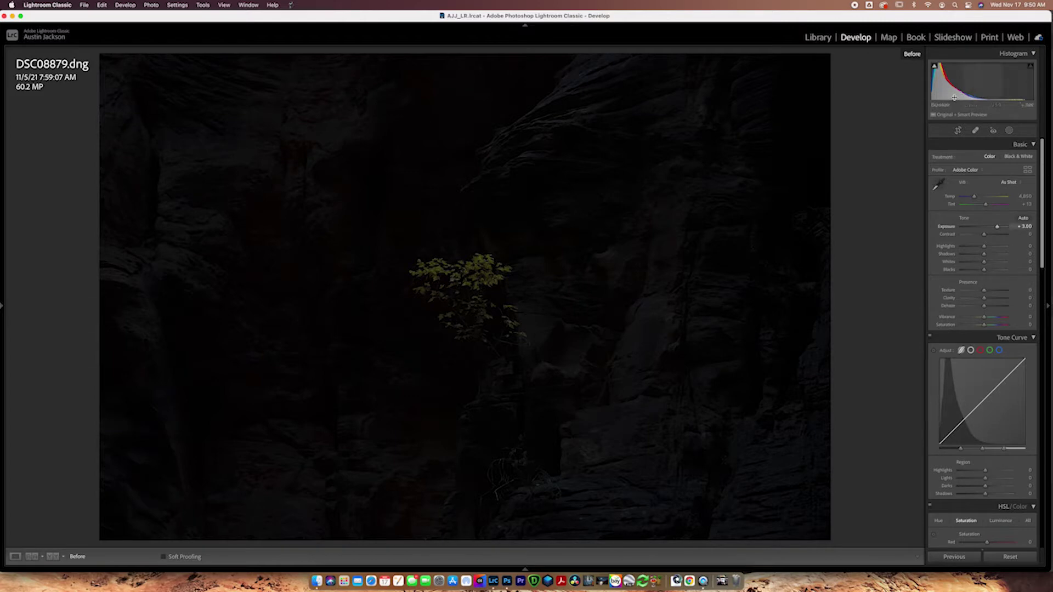
pyautogui.press('\\')
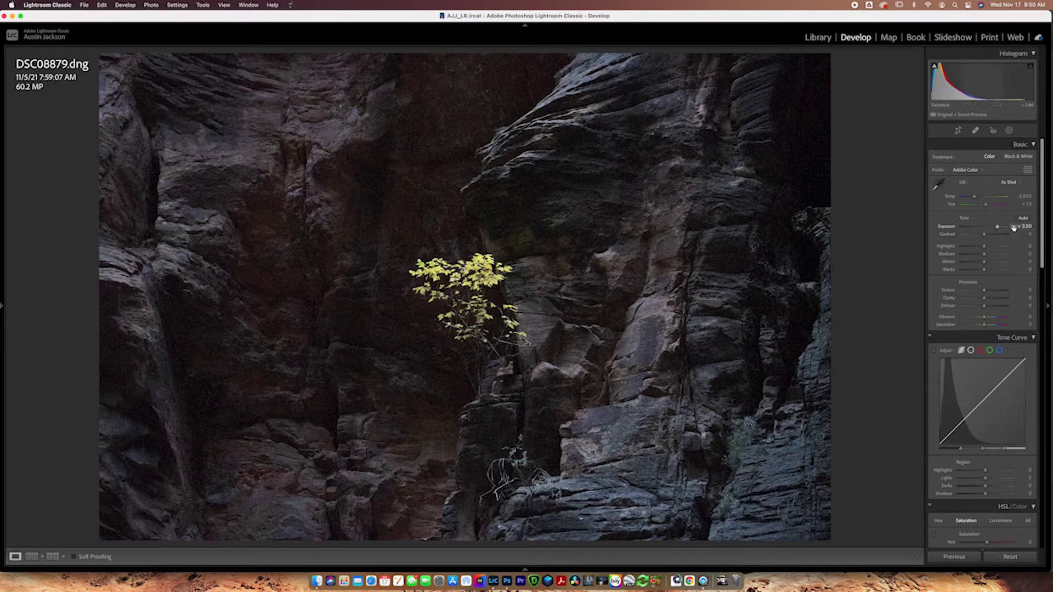
pyautogui.click(490, 279)
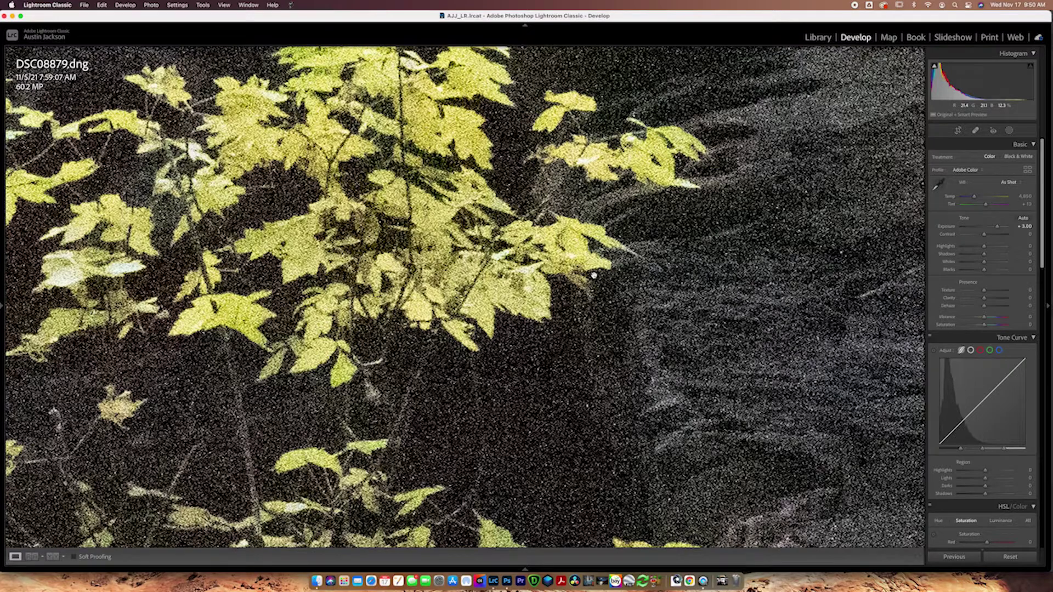
pyautogui.moveTo(607, 274); pyautogui.dragTo(382, 177)
pyautogui.moveTo(571, 317); pyautogui.dragTo(471, 93)
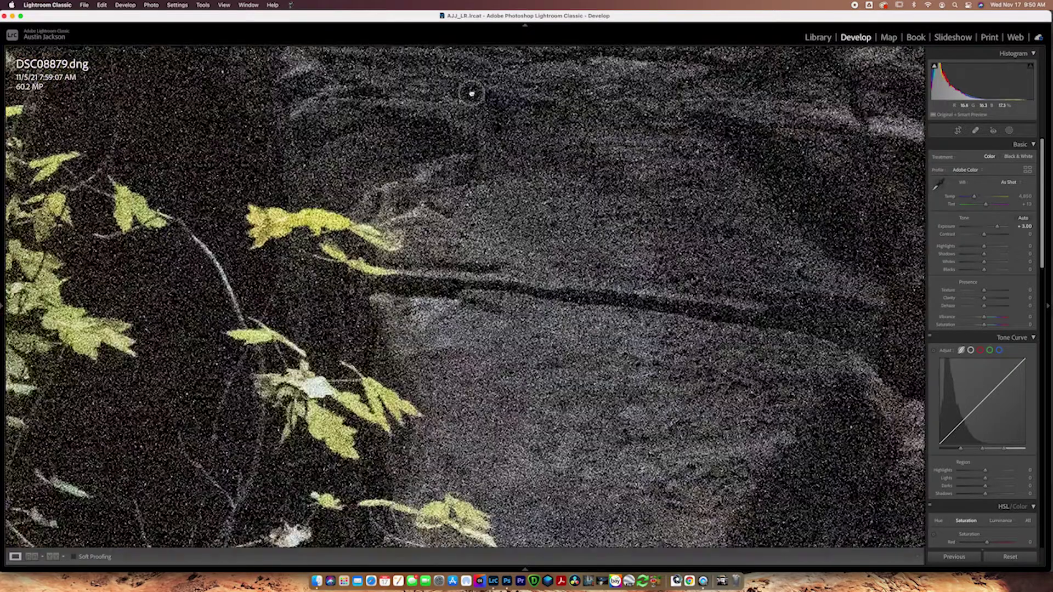
pyautogui.moveTo(551, 274); pyautogui.dragTo(428, 164)
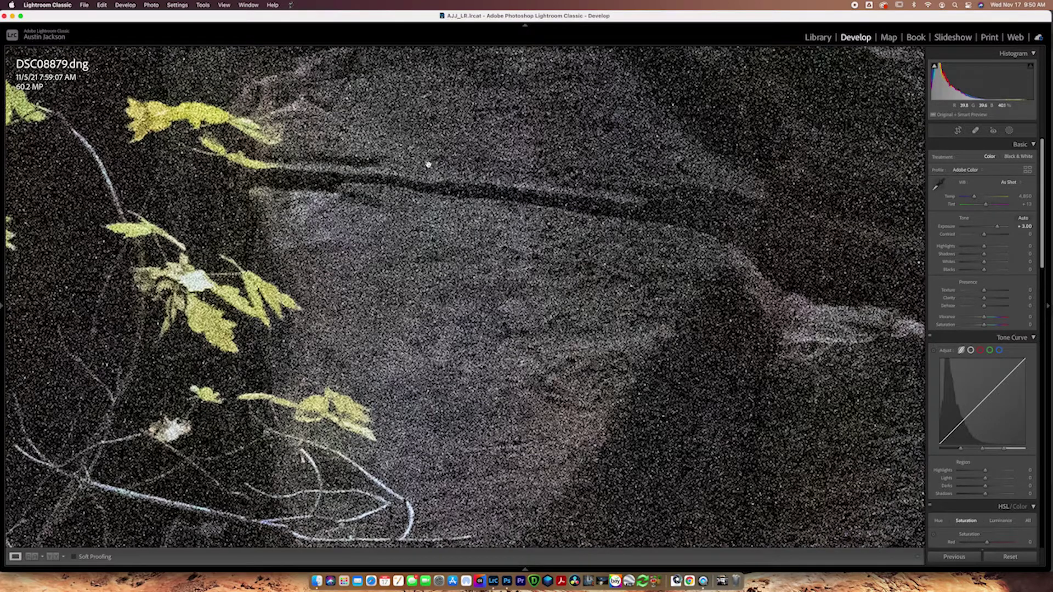
pyautogui.click(625, 261)
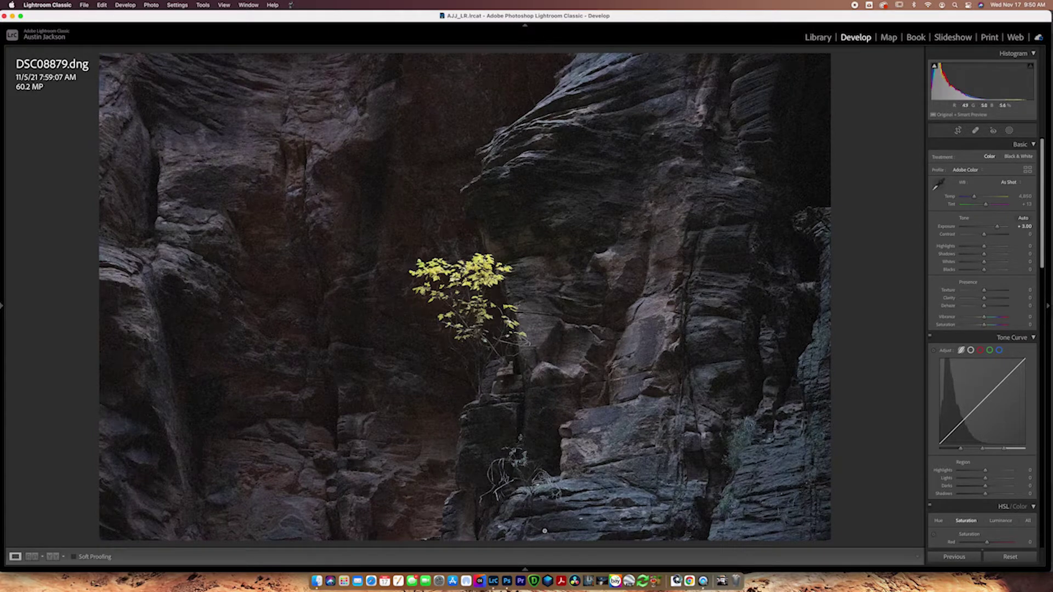
# Send an edited copy with Lightroom adjustments to Topaz DeNoise AI as DSC08879-Edit-2.tif.
pyautogui.moveTo(526, 571)
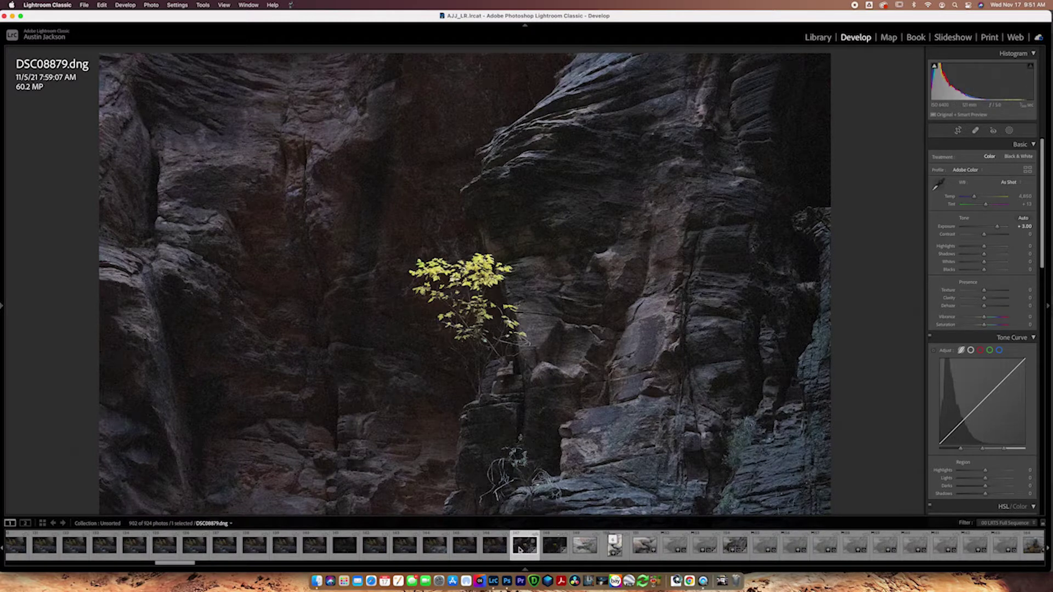
pyautogui.rightClick(519, 549)
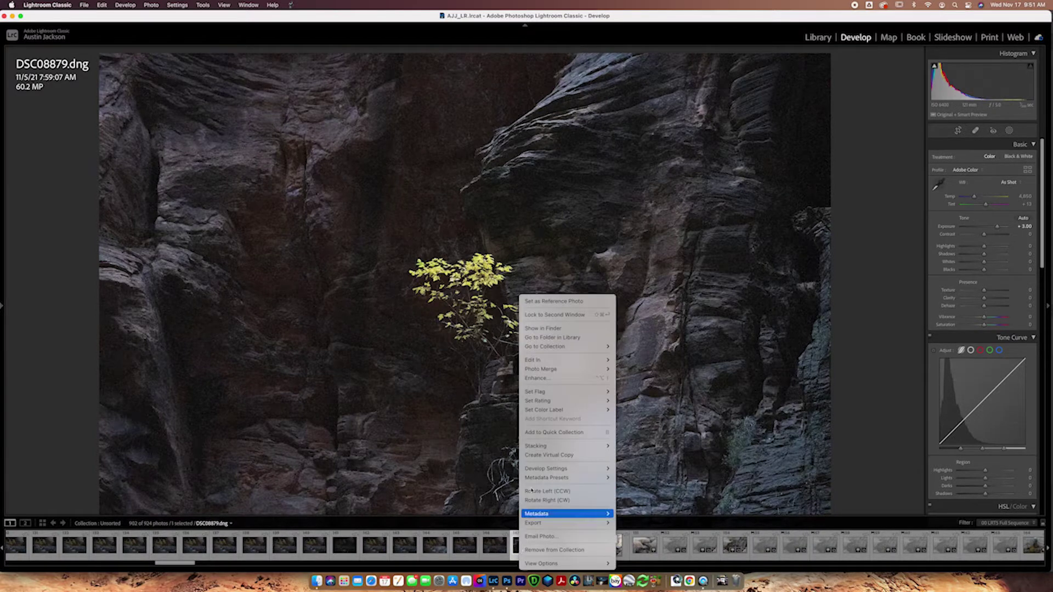
pyautogui.moveTo(551, 360)
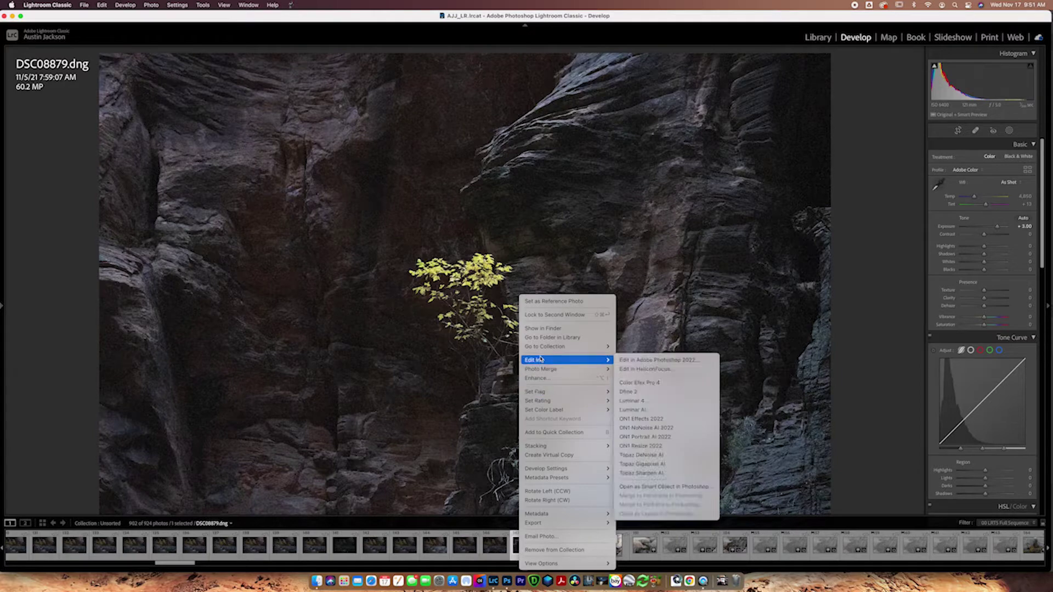
pyautogui.click(661, 456)
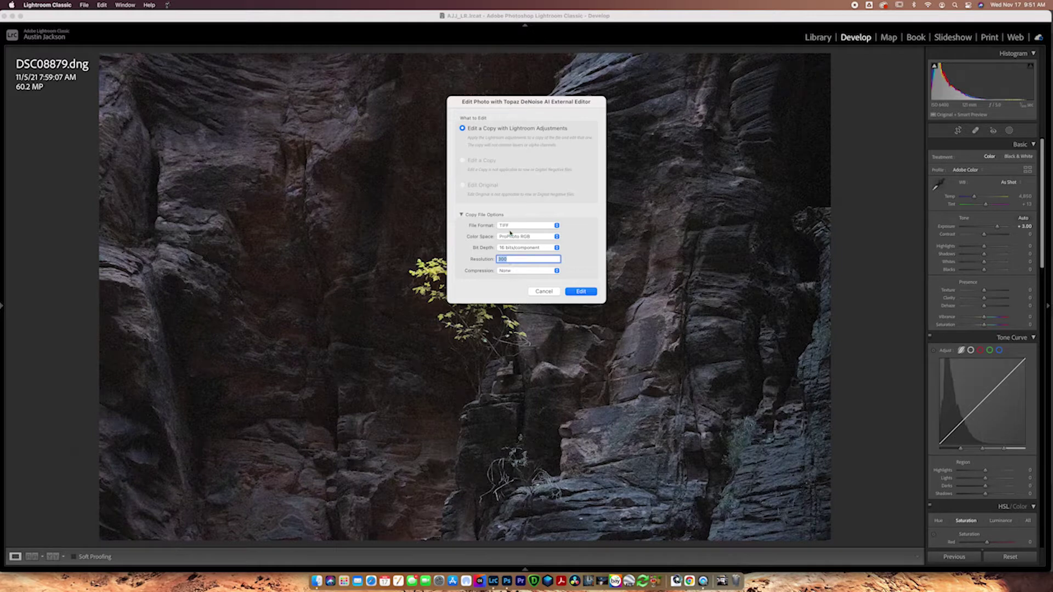
pyautogui.click(584, 291)
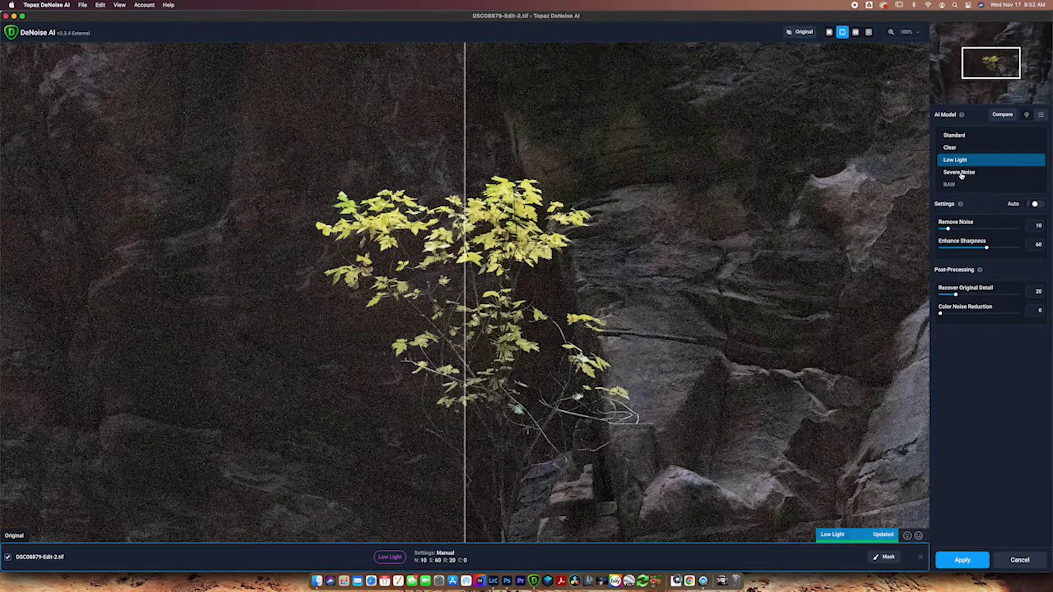
# Use the Severe Noise model, giving Remove Noise 47, Sharpness 48, Recover Detail 49.
pyautogui.moveTo(966, 190)
pyautogui.click(958, 173)
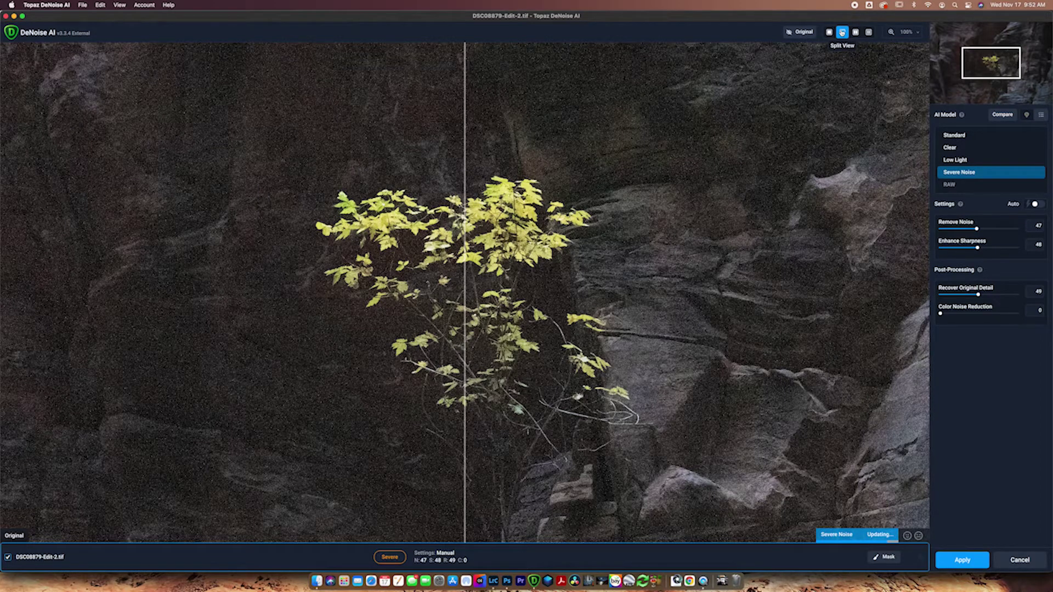
pyautogui.click(915, 33)
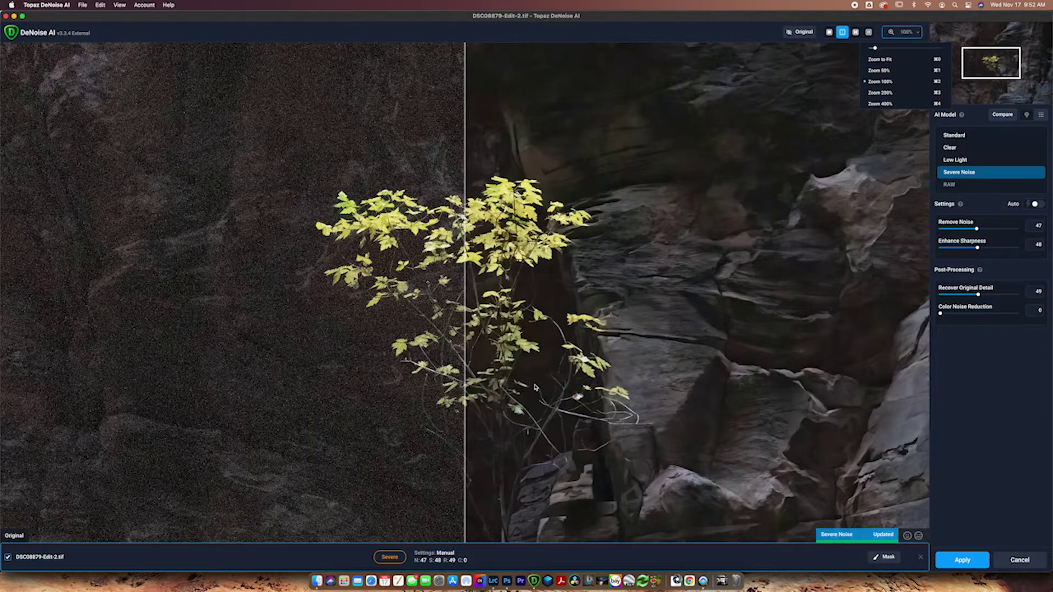
pyautogui.moveTo(463, 369); pyautogui.dragTo(416, 203)
pyautogui.scroll(-2, 622, 204)
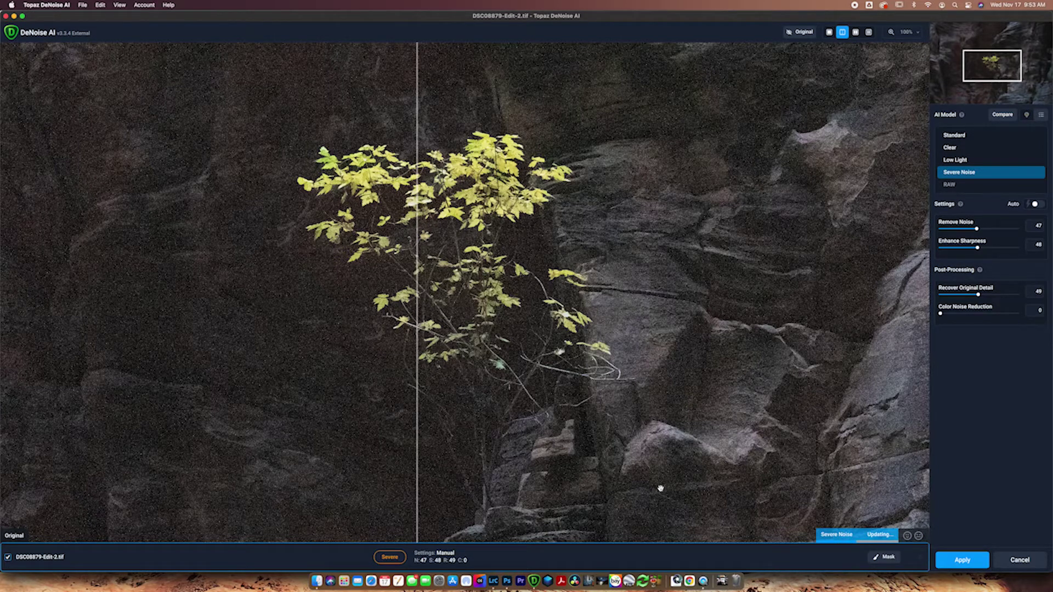
# Raise Enhance Sharpness from 48 to 84 and Recover Original Detail from 49 to 94, comparing at the split divider.
pyautogui.moveTo(416, 356); pyautogui.dragTo(344, 368)
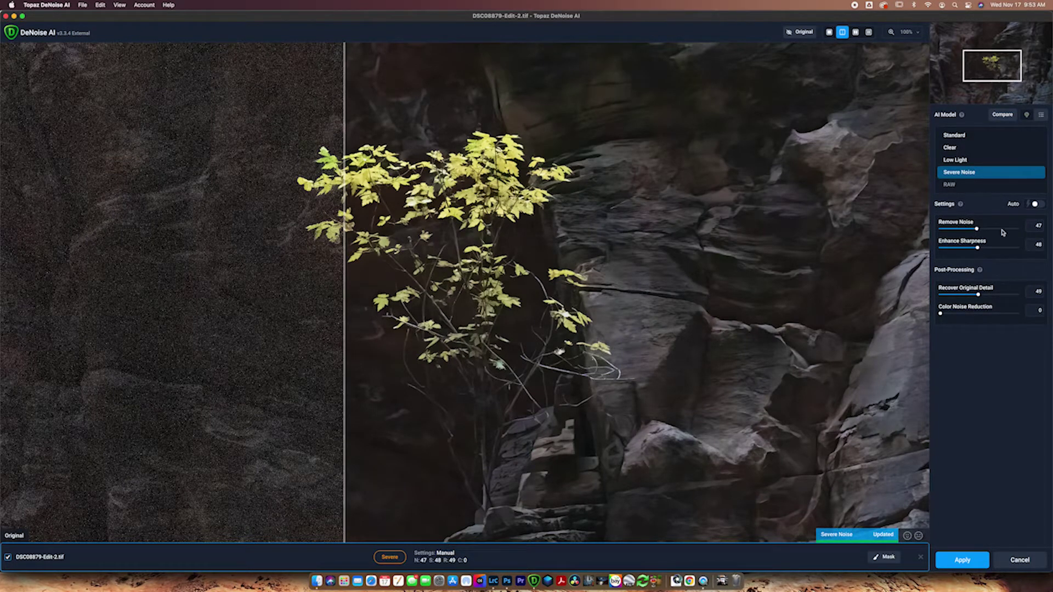
pyautogui.moveTo(978, 250); pyautogui.dragTo(1005, 248)
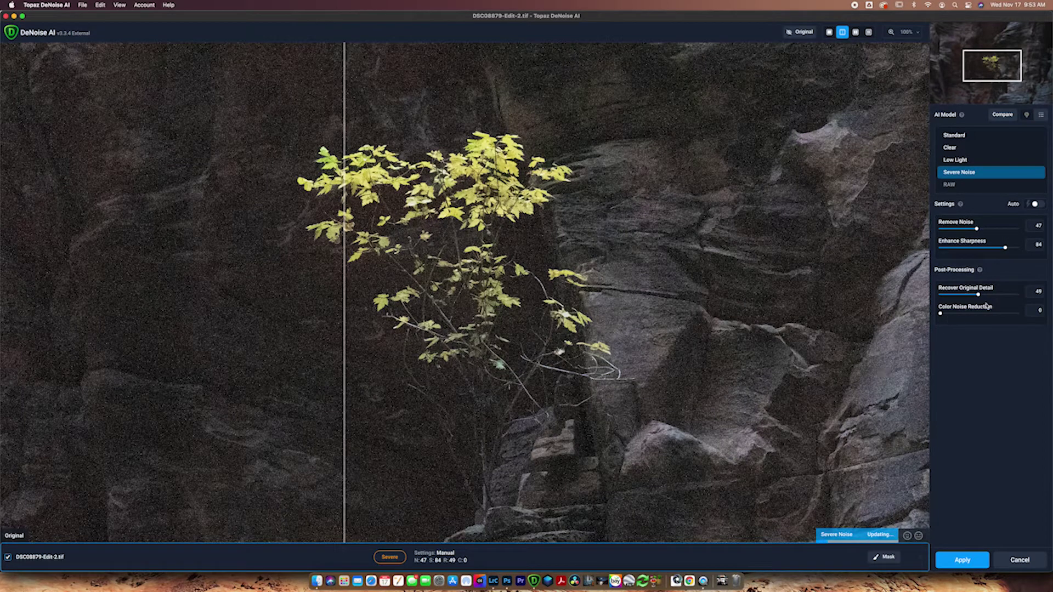
pyautogui.moveTo(992, 297); pyautogui.dragTo(996, 297)
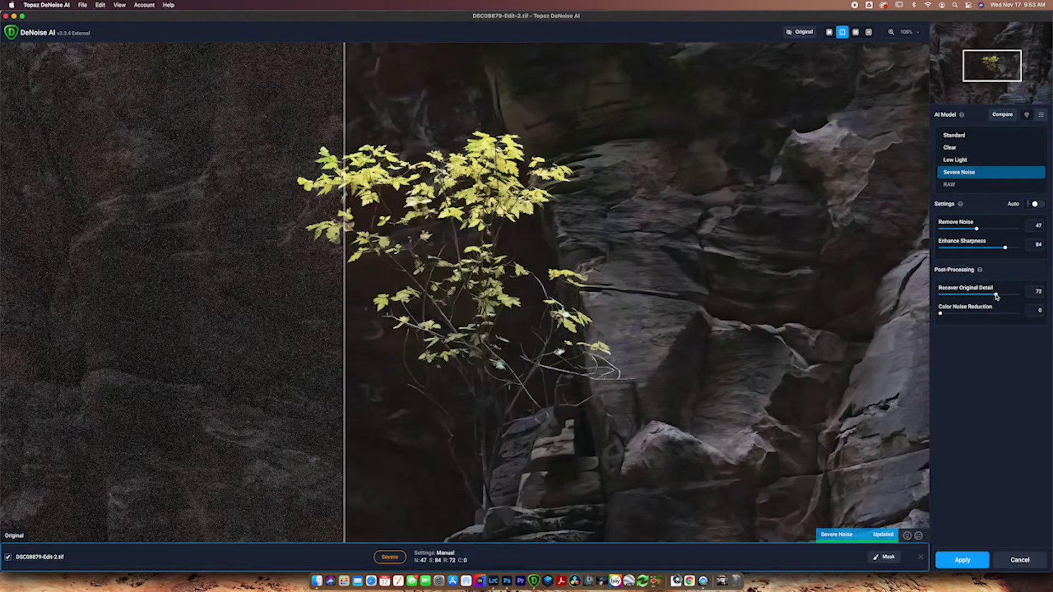
pyautogui.moveTo(351, 345); pyautogui.dragTo(363, 368)
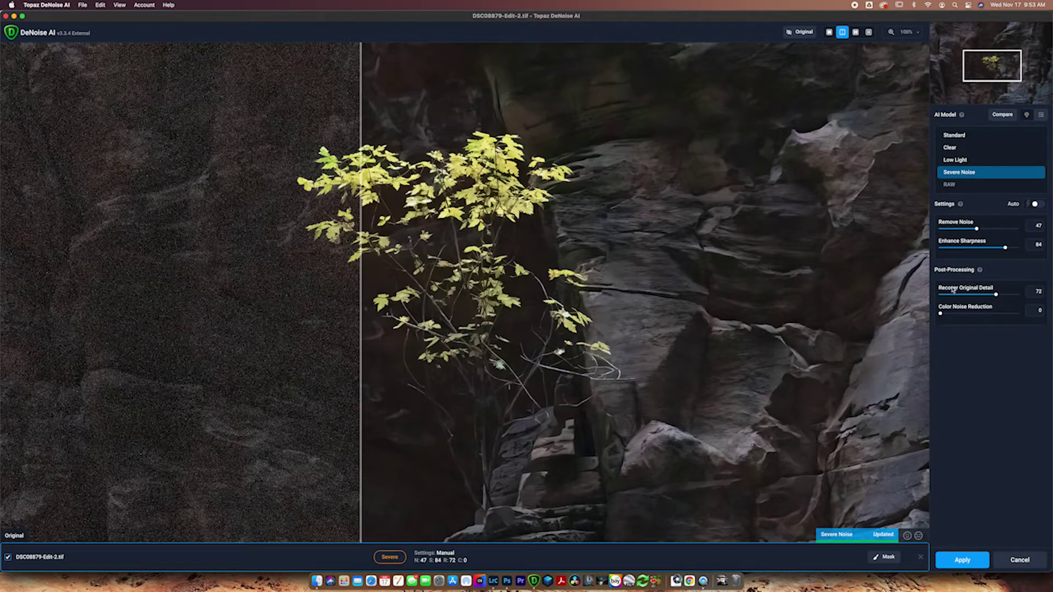
pyautogui.moveTo(996, 294); pyautogui.dragTo(1014, 294)
pyautogui.moveTo(362, 274); pyautogui.dragTo(2, 193)
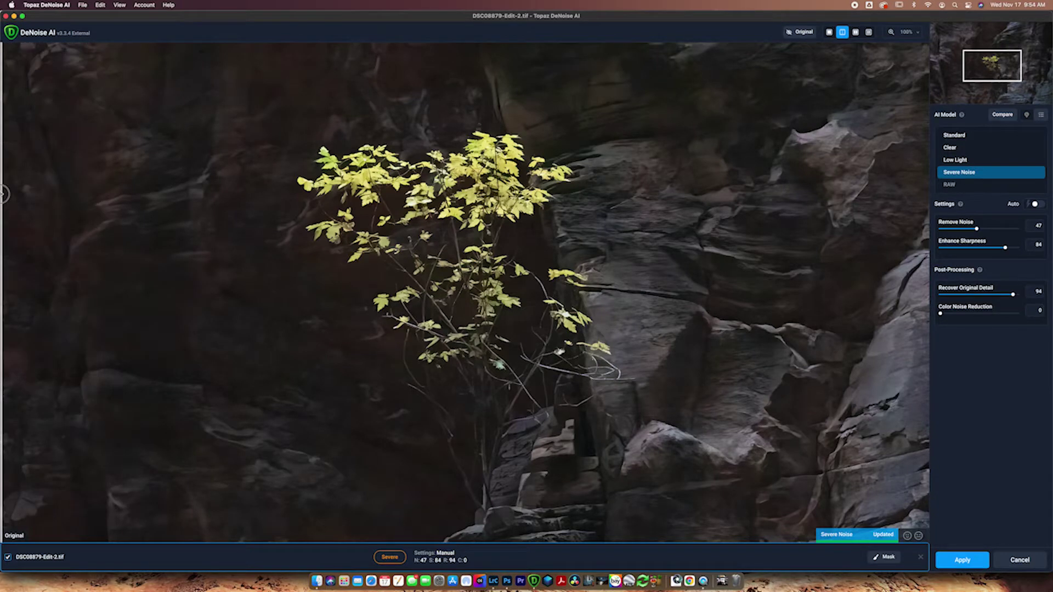
pyautogui.moveTo(2, 194); pyautogui.dragTo(167, 157)
# Zoom the preview to 400% and compare original versus denoised leaves with the divider.
pyautogui.click(916, 33)
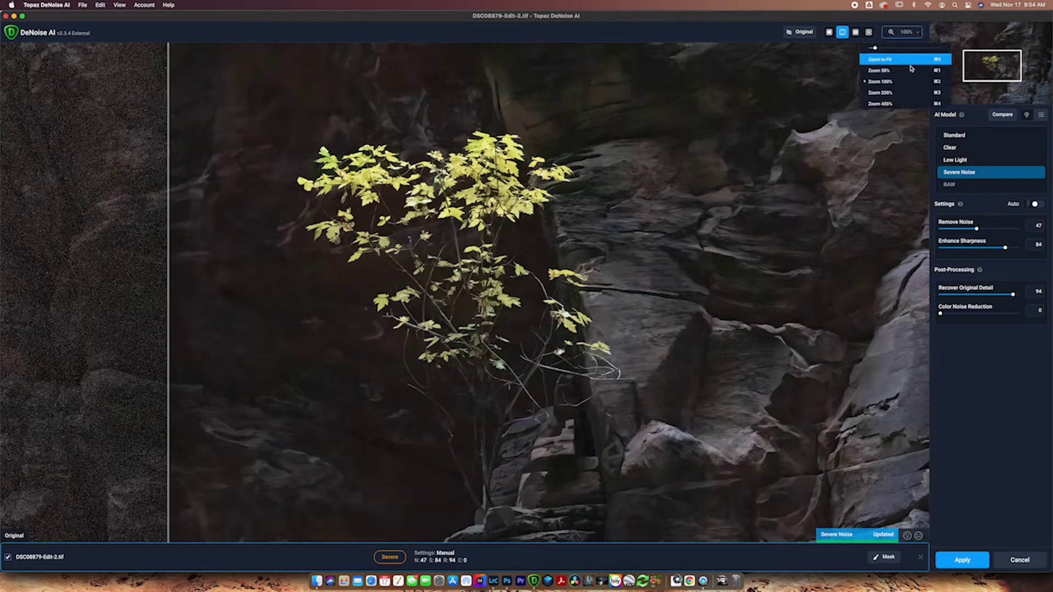
pyautogui.click(883, 105)
pyautogui.moveTo(409, 214); pyautogui.dragTo(475, 302)
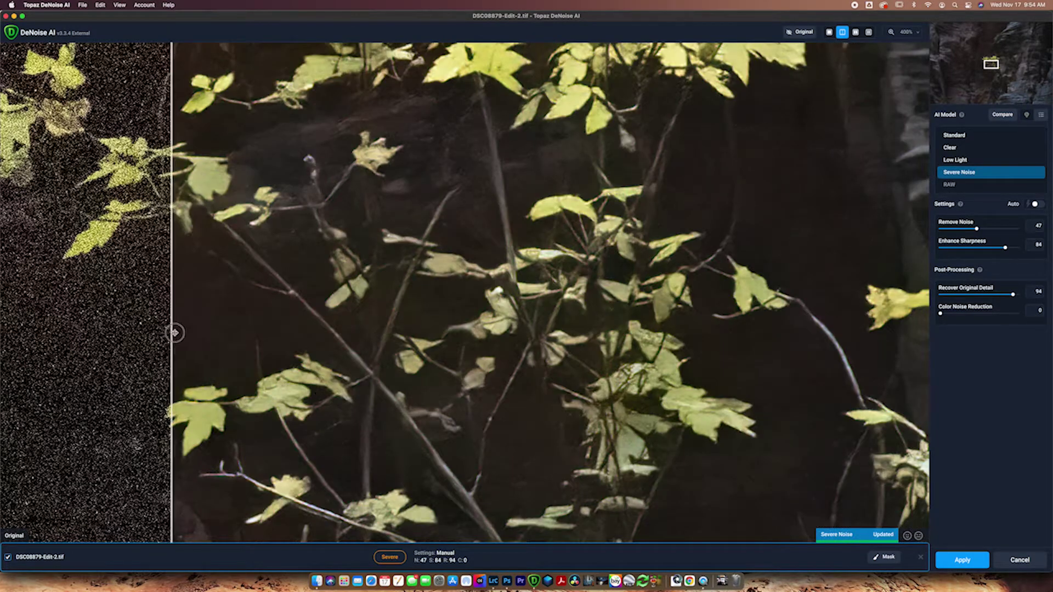
pyautogui.moveTo(170, 335); pyautogui.dragTo(641, 341)
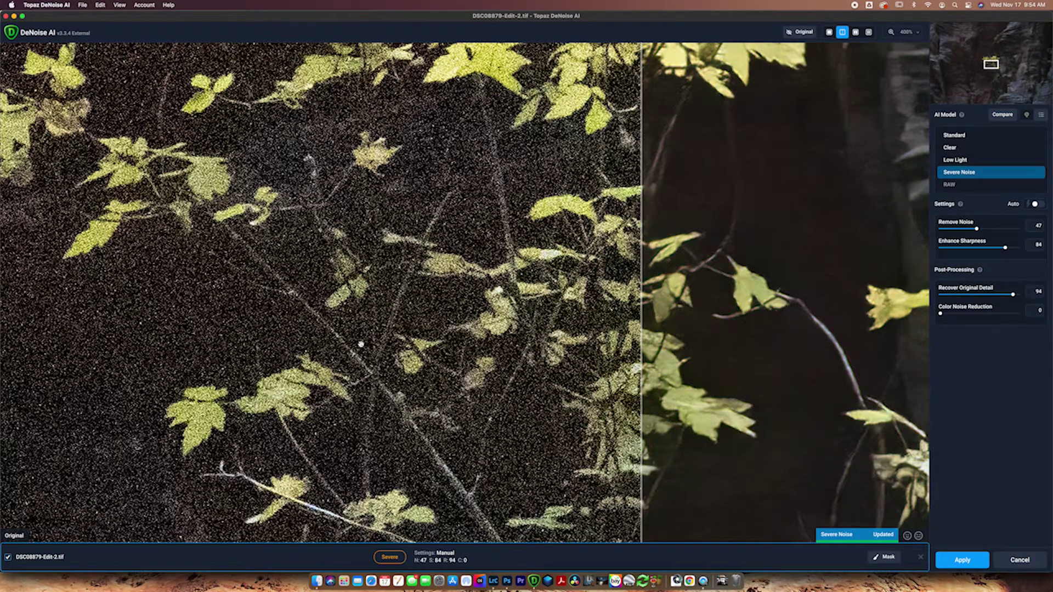
pyautogui.moveTo(640, 329); pyautogui.dragTo(189, 308)
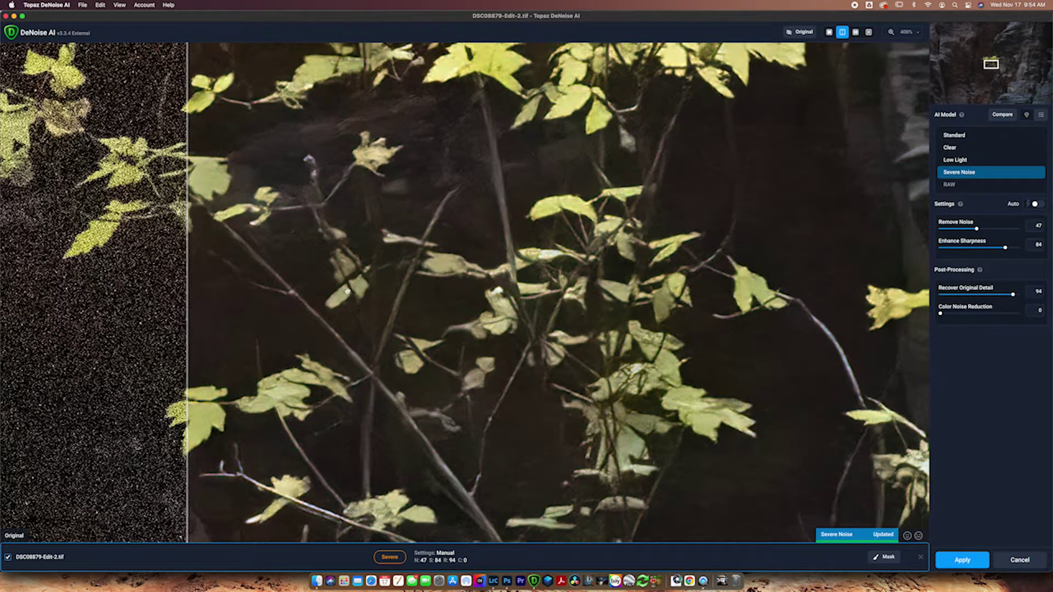
# Try Color Noise Reduction at 60, 0 and 100, settling on 87.
pyautogui.moveTo(940, 313); pyautogui.dragTo(983, 314)
pyautogui.moveTo(984, 314); pyautogui.dragTo(893, 317)
pyautogui.moveTo(987, 315); pyautogui.dragTo(1018, 312)
pyautogui.moveTo(1018, 313); pyautogui.dragTo(1007, 313)
pyautogui.click(916, 34)
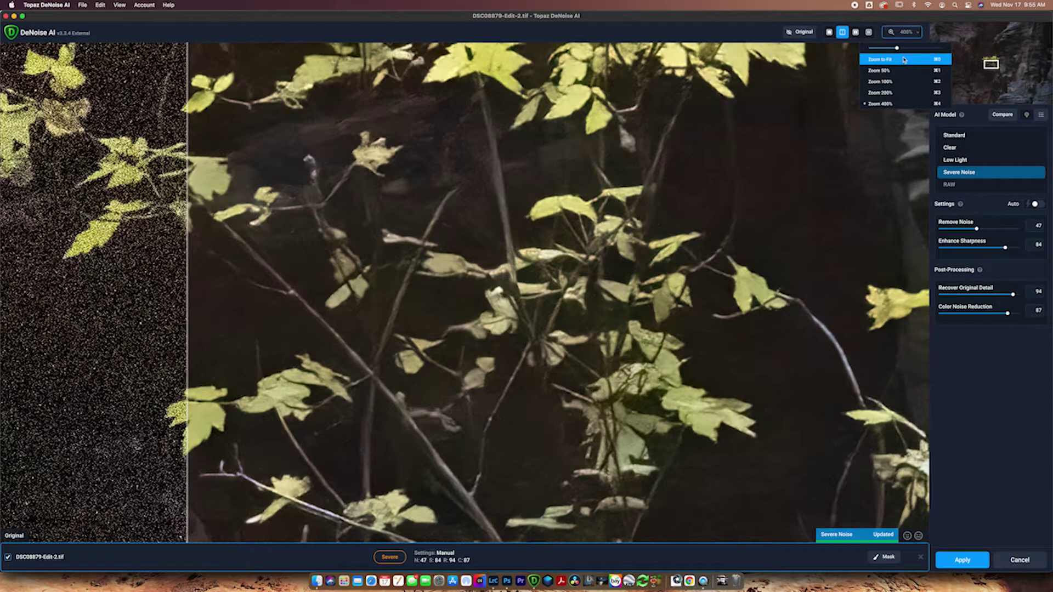
# Set the preview zoom from 400% to Zoom to Fit.
pyautogui.click(900, 62)
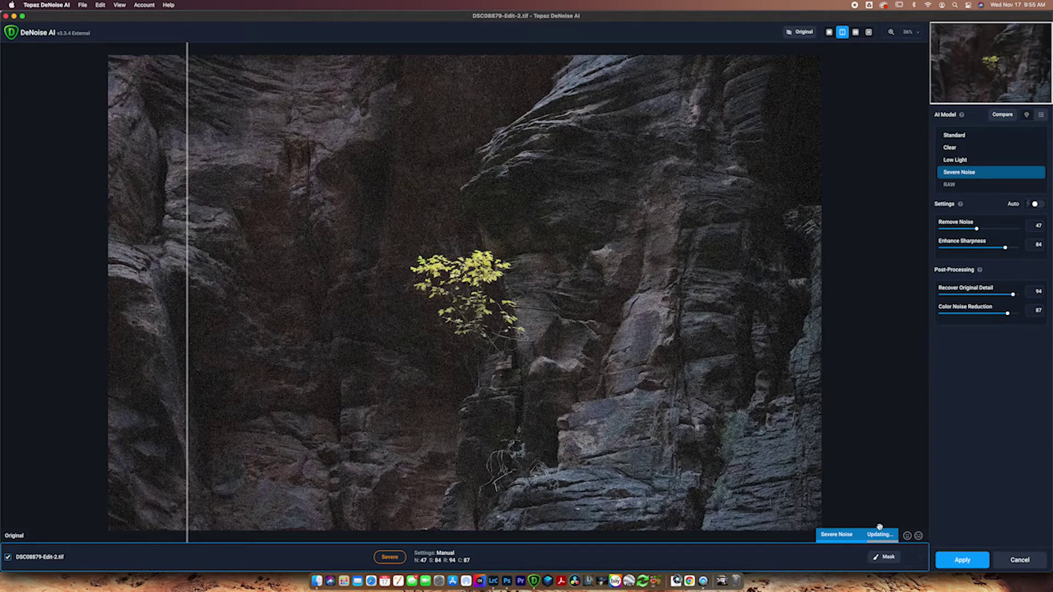
# Compare before and after across the cliff and rock faces, then apply the Severe Noise denoise.
pyautogui.moveTo(188, 271); pyautogui.dragTo(553, 282)
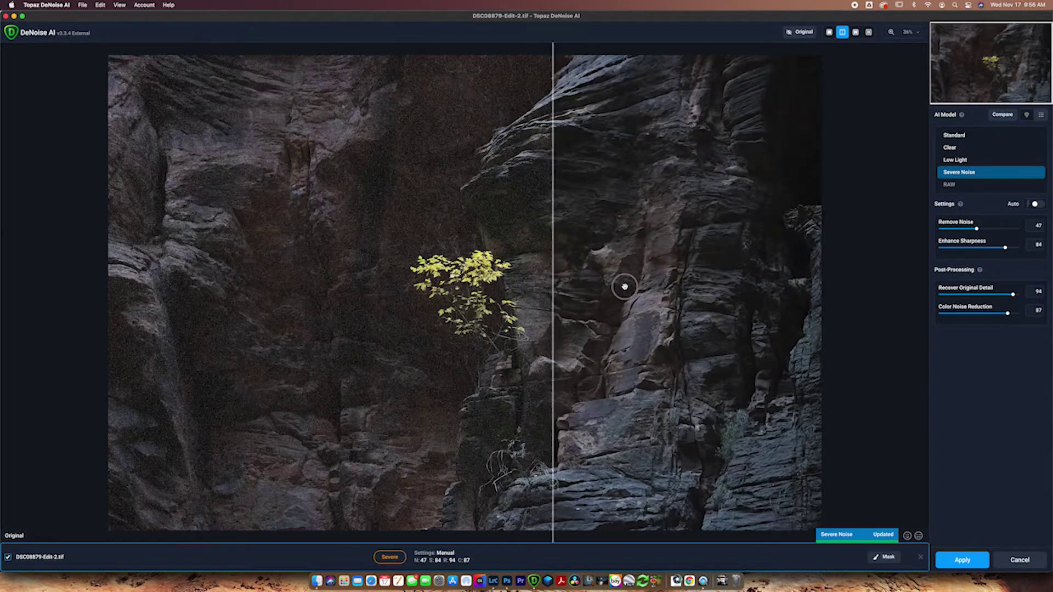
pyautogui.moveTo(625, 286); pyautogui.dragTo(278, 328)
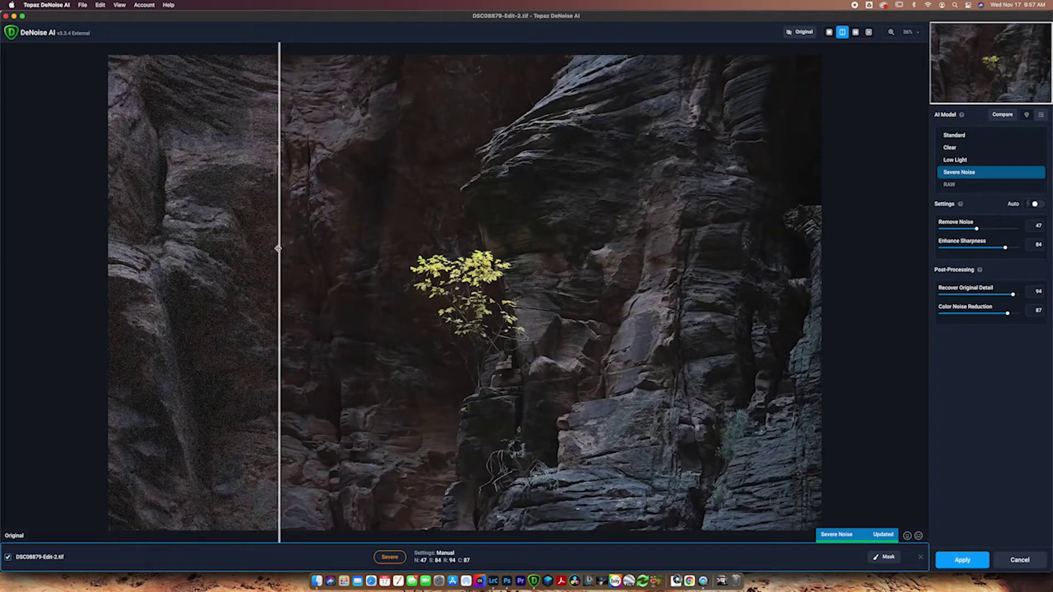
pyautogui.moveTo(278, 249); pyautogui.dragTo(177, 256)
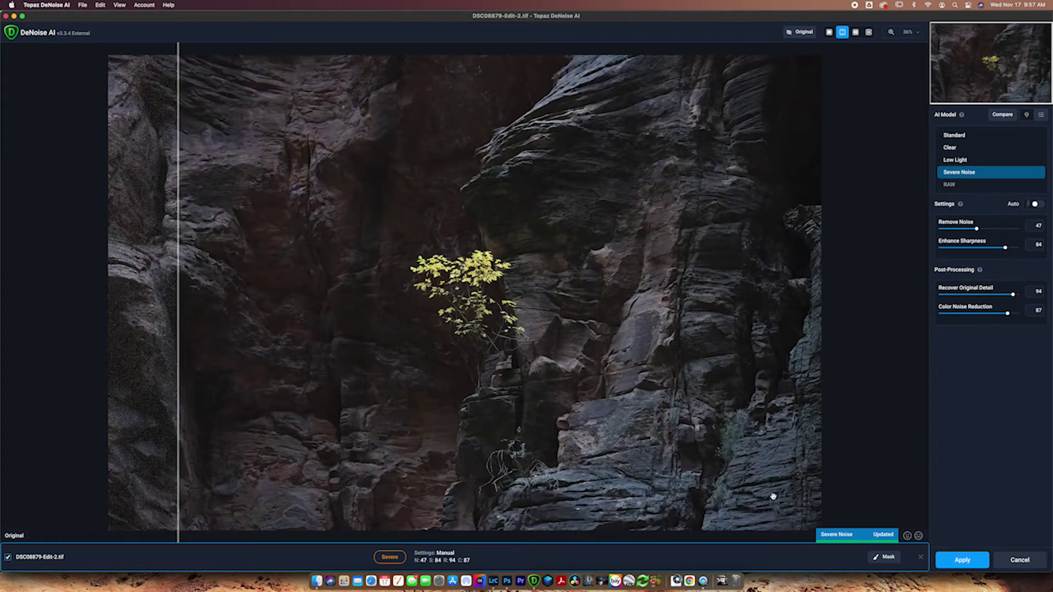
pyautogui.click(949, 561)
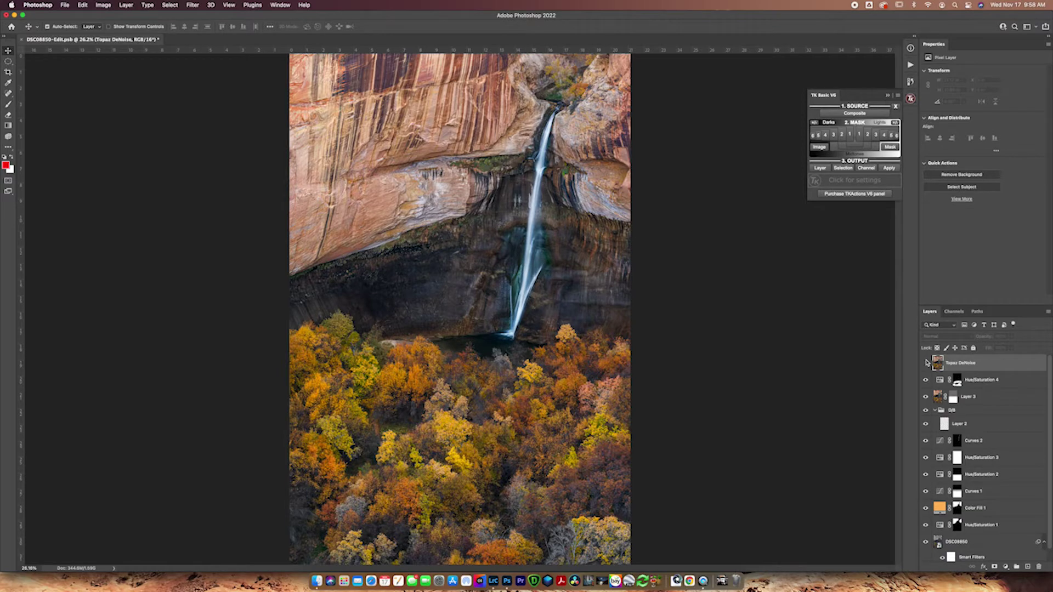
# Zoom in to 200% and pan to the waterfall and pool.
pyautogui.press('super+0')
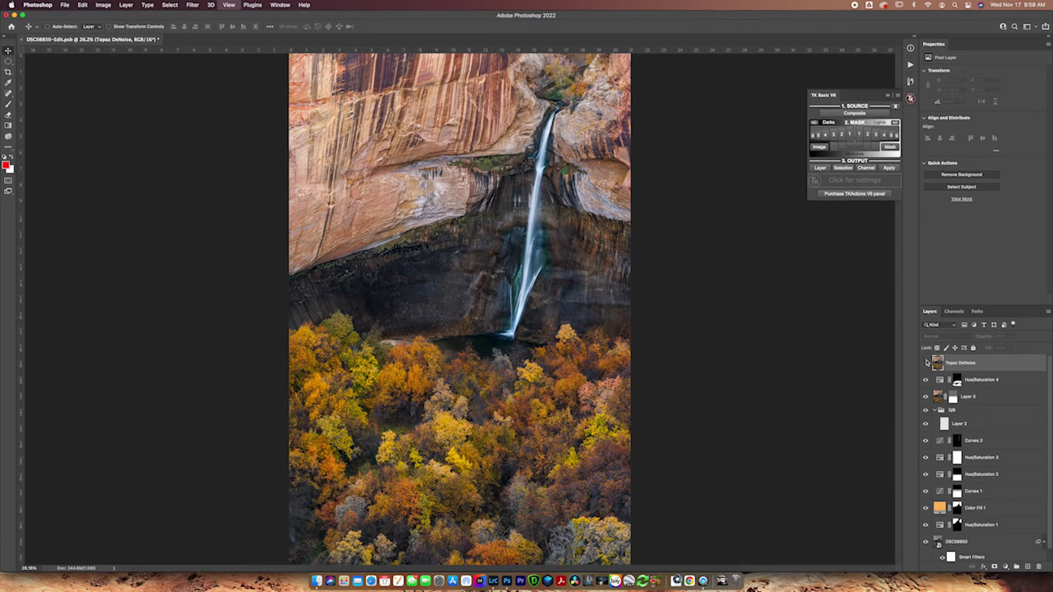
pyautogui.press('super+equal')
pyautogui.press('super+equal')
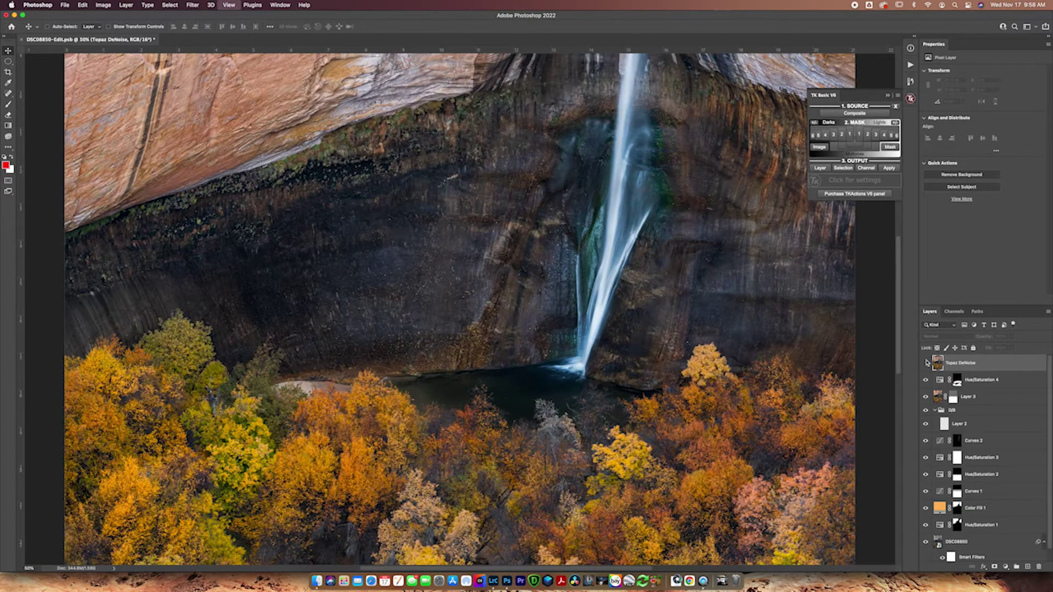
pyautogui.press('super+equal')
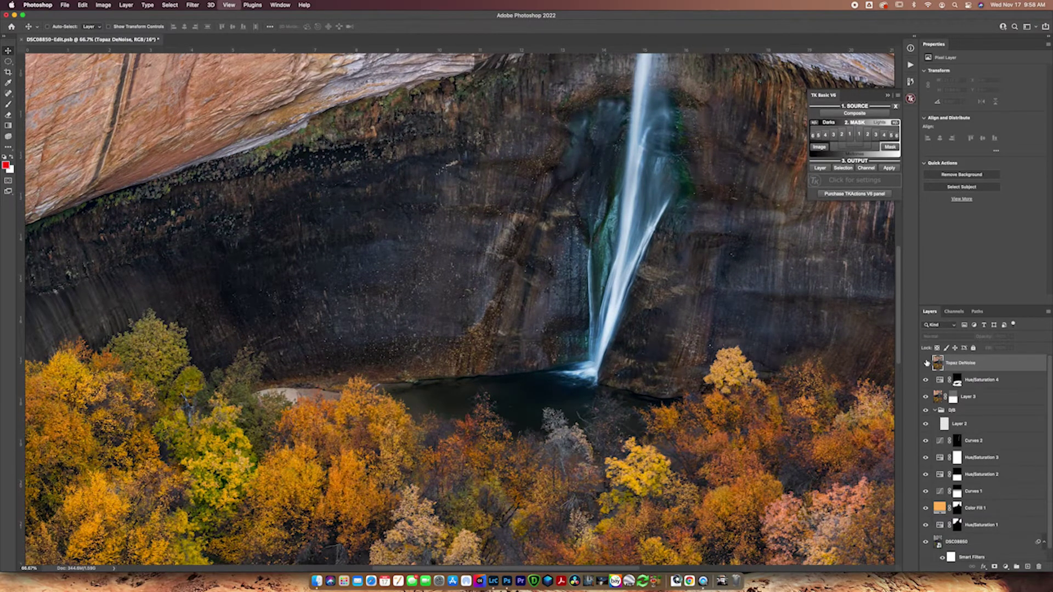
pyautogui.press('super+equal')
pyautogui.press('super+equal')
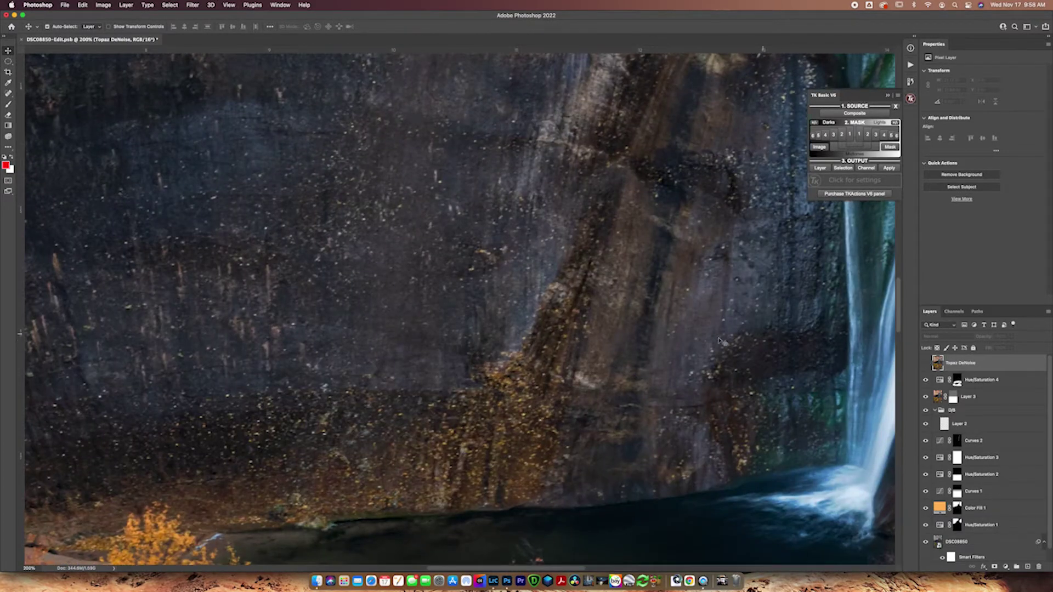
pyautogui.moveTo(721, 341); pyautogui.dragTo(521, 134)
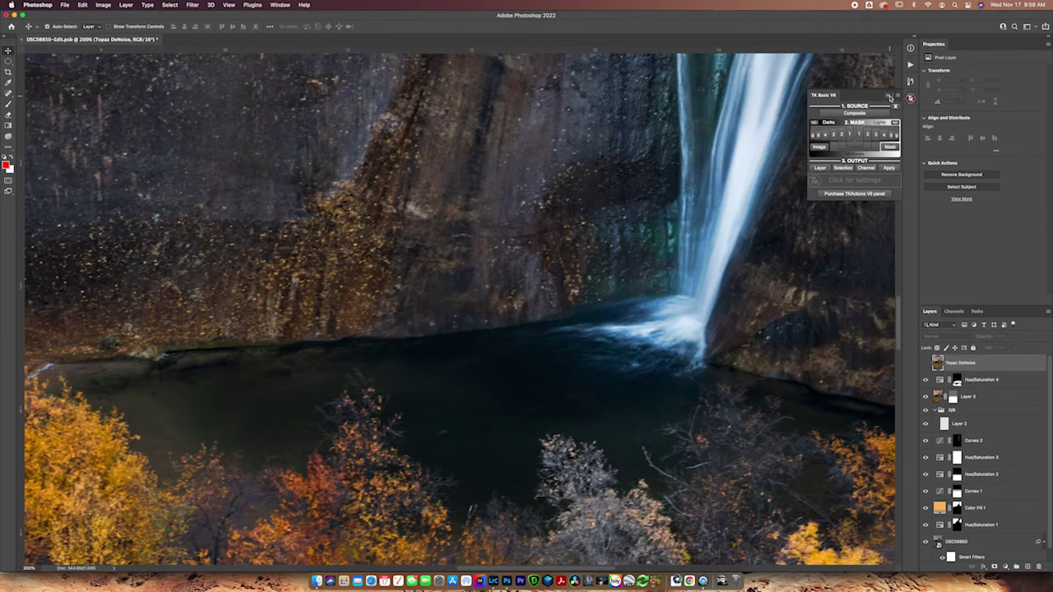
# Close the TK Basic V6 panel and zoom to 300% on the pool and trees.
pyautogui.click(890, 97)
pyautogui.moveTo(619, 356); pyautogui.dragTo(632, 296)
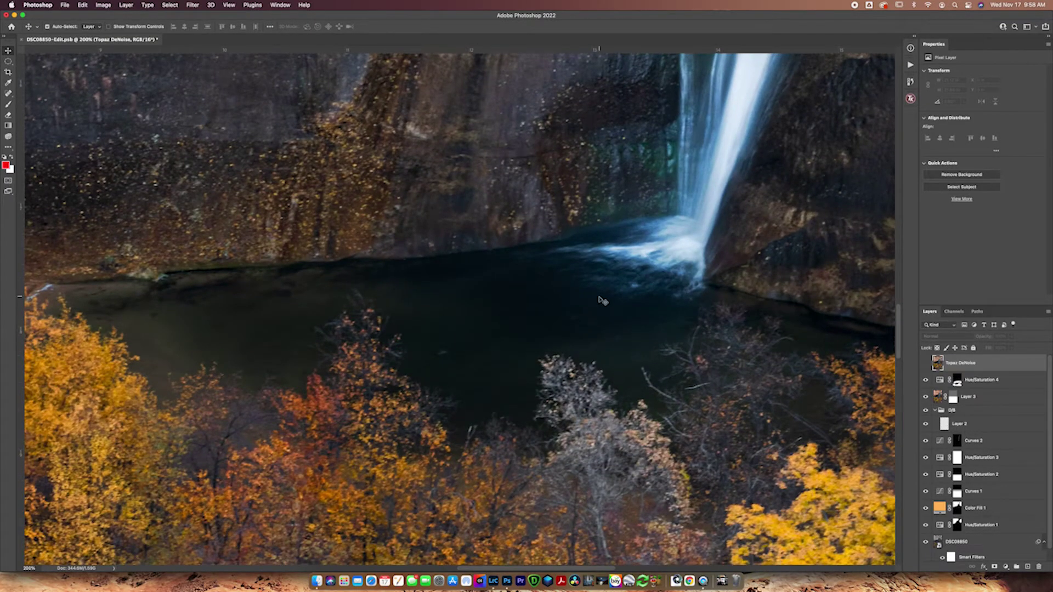
pyautogui.scroll(1, 603, 301)
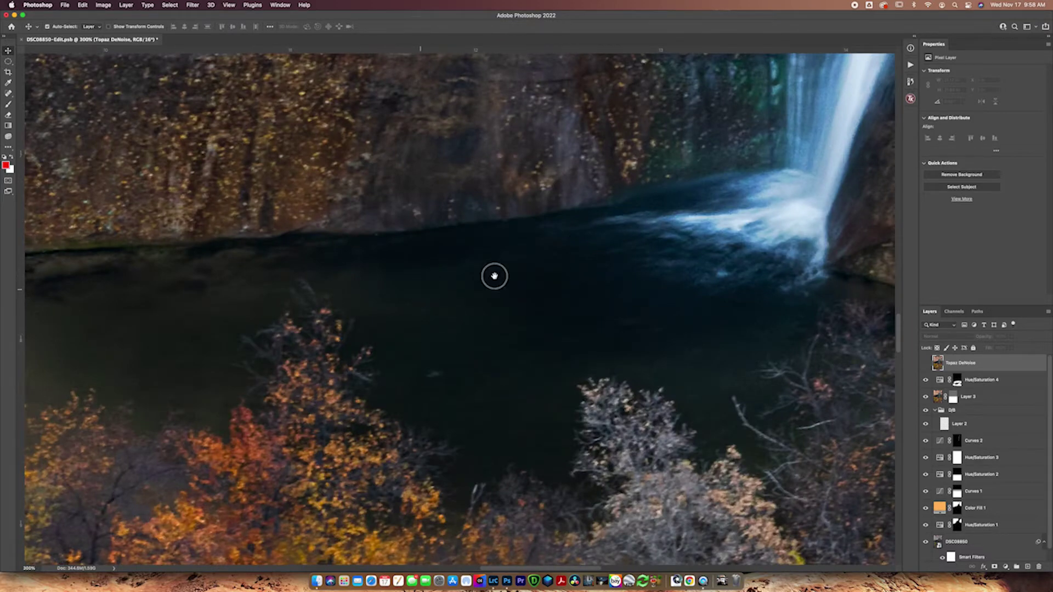
pyautogui.moveTo(494, 275); pyautogui.dragTo(655, 229)
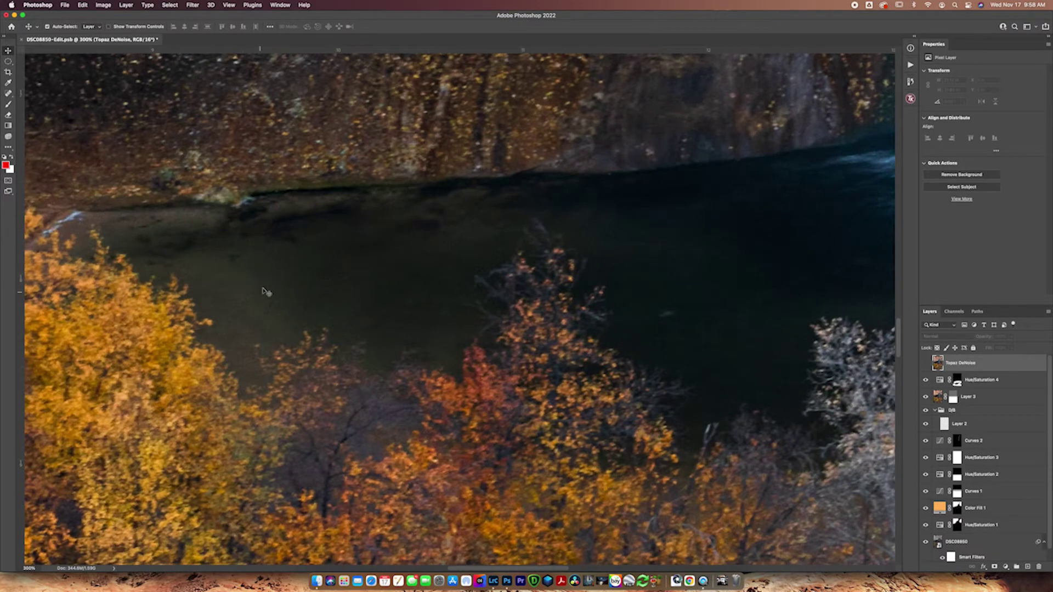
# Toggle the Topaz DeNoise layer's visibility to compare, ending with it visible.
pyautogui.click(925, 363)
pyautogui.click(925, 364)
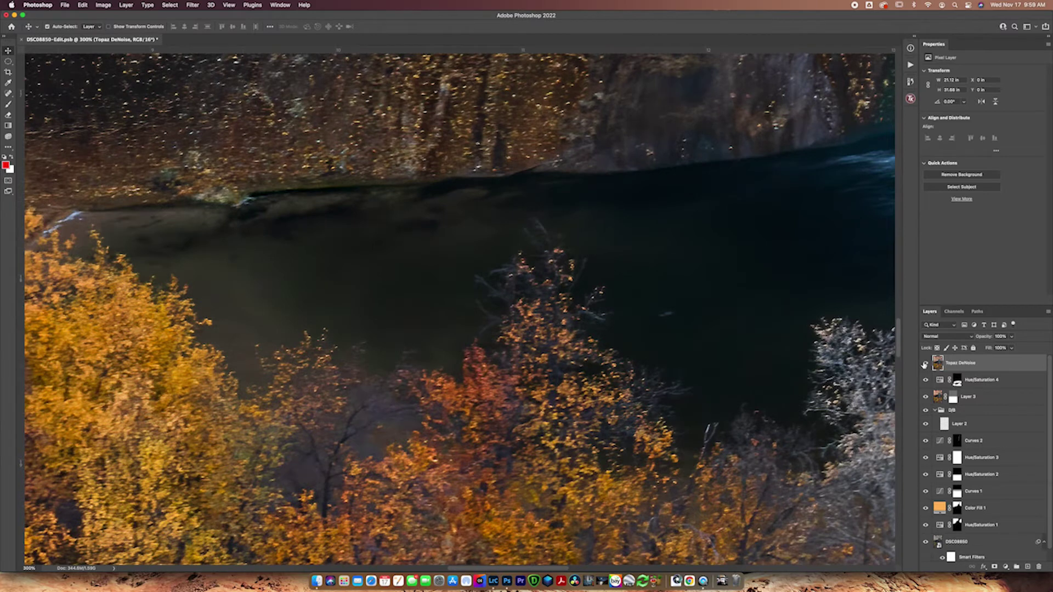
pyautogui.click(924, 364)
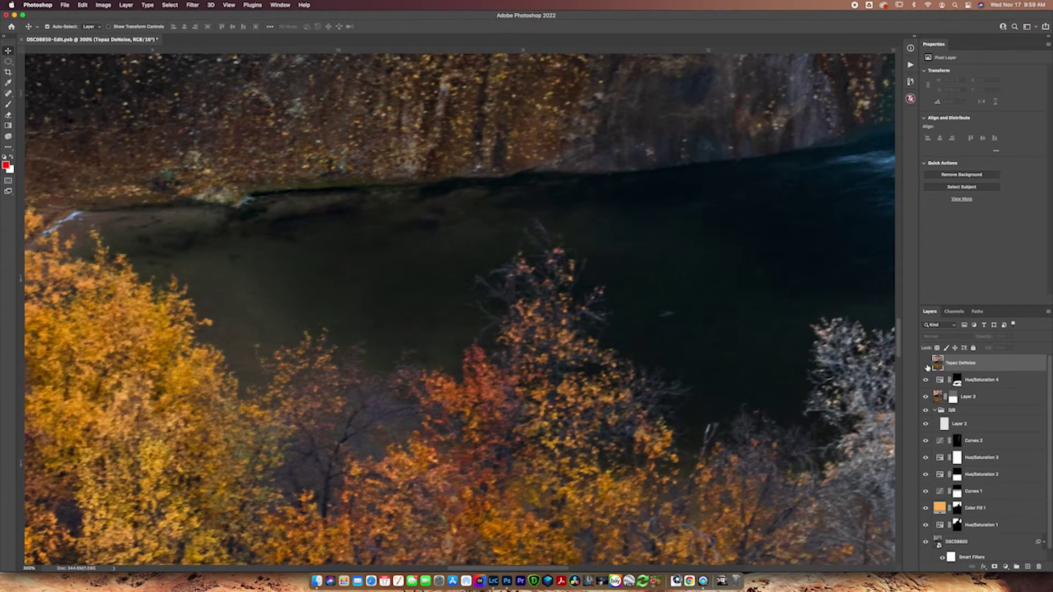
pyautogui.click(925, 364)
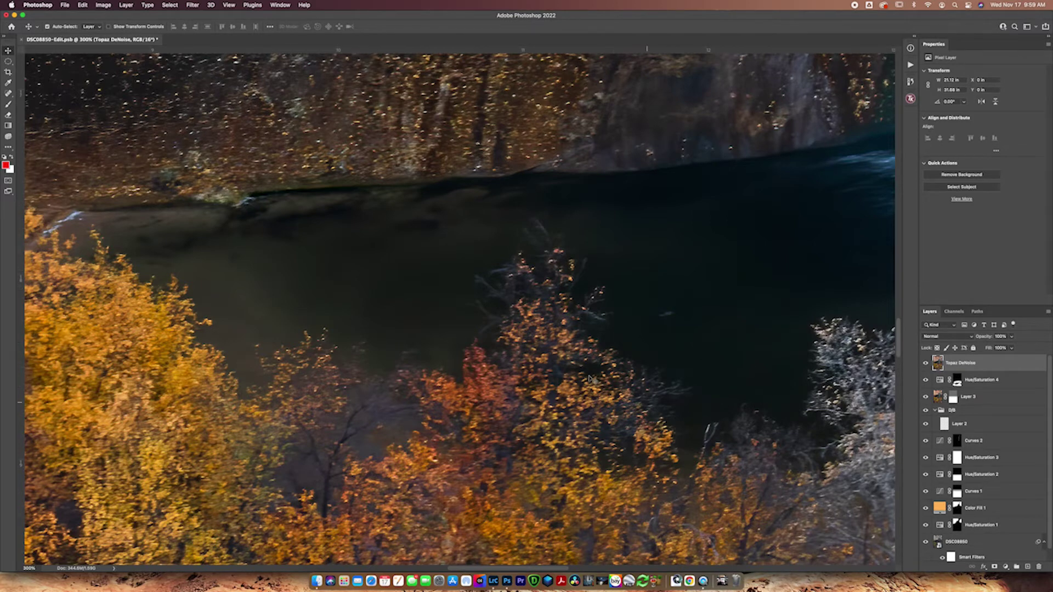
# Delete the Topaz DeNoise layer, leaving Hue/Saturation 4 at the top.
pyautogui.hscroll(5, 521, 263)
pyautogui.scroll(-1, 521, 263)
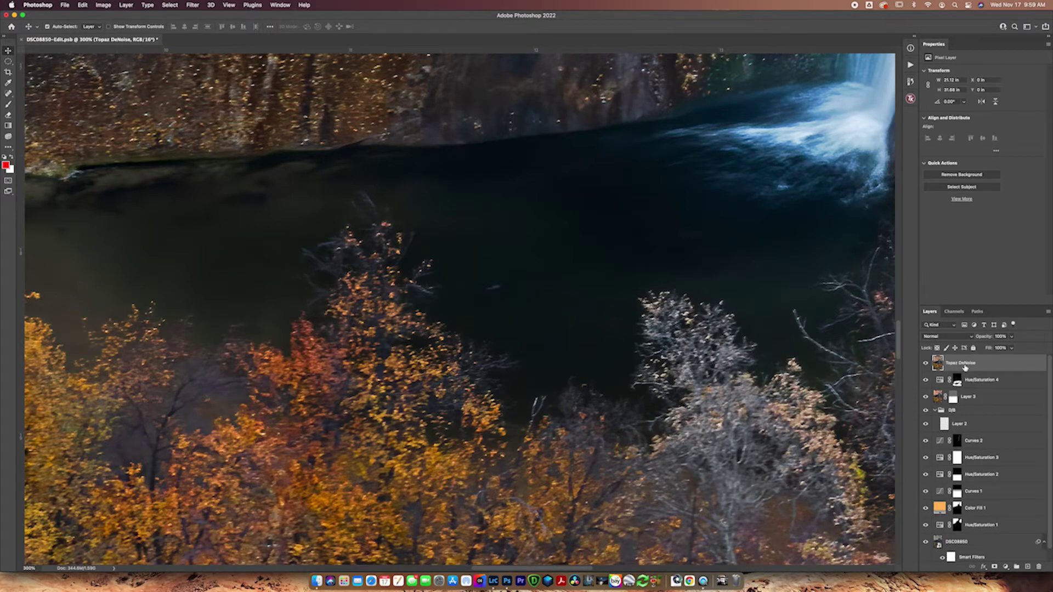
pyautogui.press('Delete')
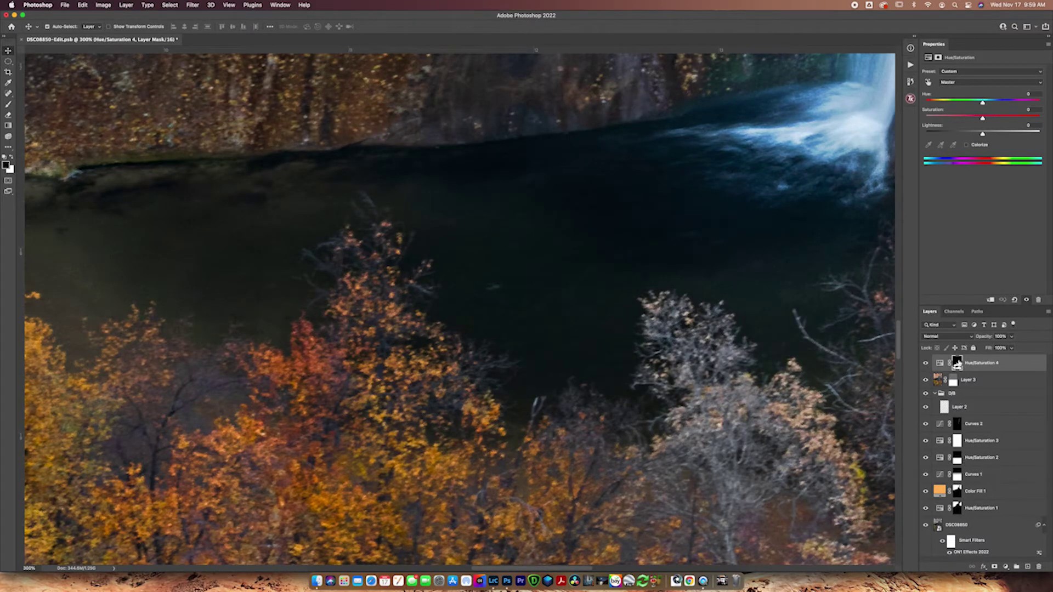
# Create Layer 4 and stamp all visible layers into it, with the photo fit to screen.
pyautogui.scroll(-5, 459, 310)
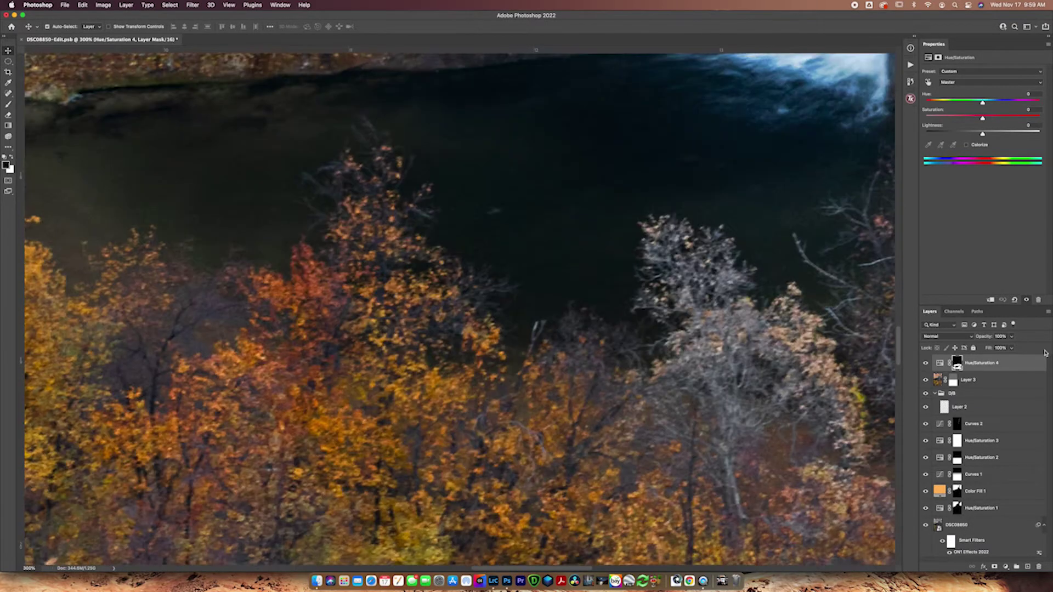
pyautogui.scroll(4, 781, 375)
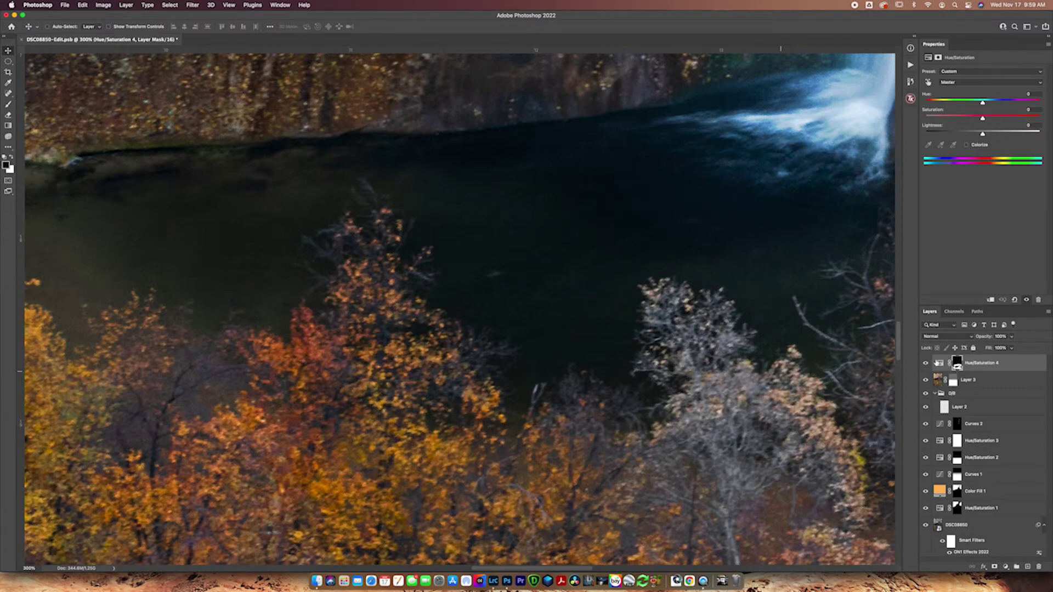
pyautogui.press('super+alt+shift+n')
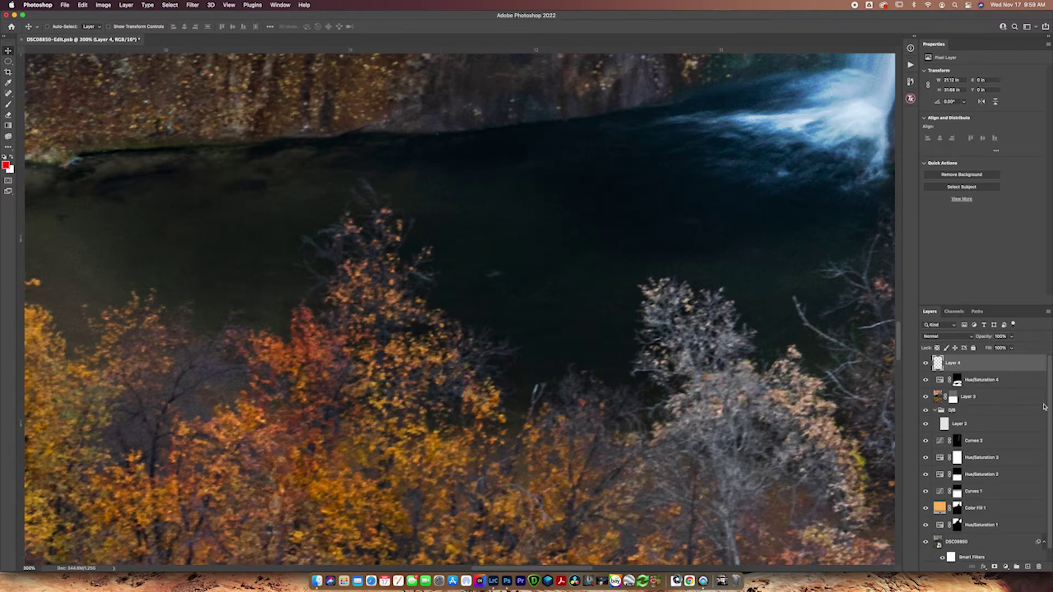
pyautogui.press('super+0')
pyautogui.press('super+alt+shift+e')
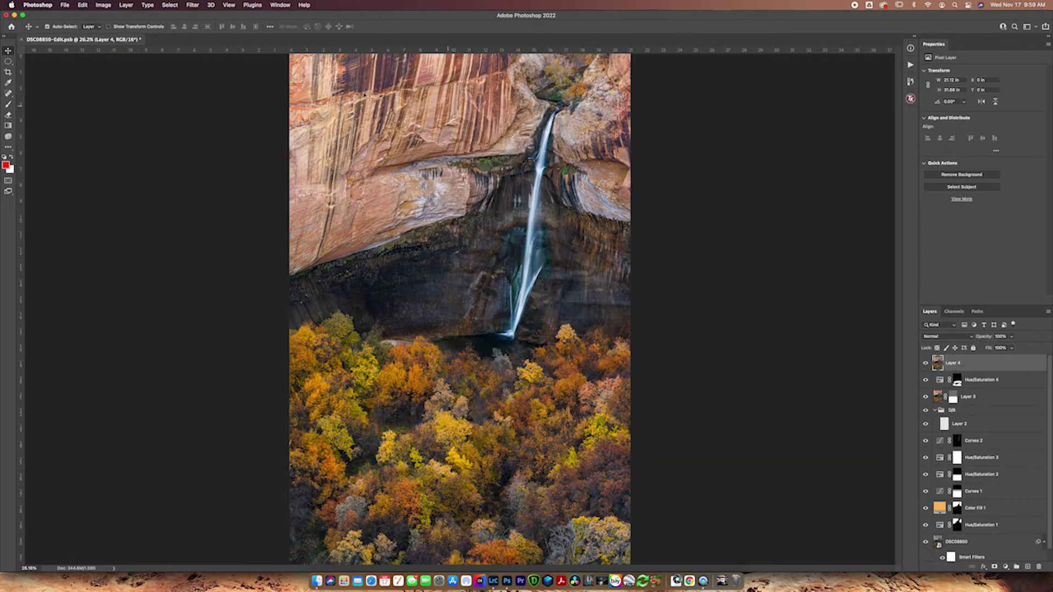
pyautogui.click(199, 6)
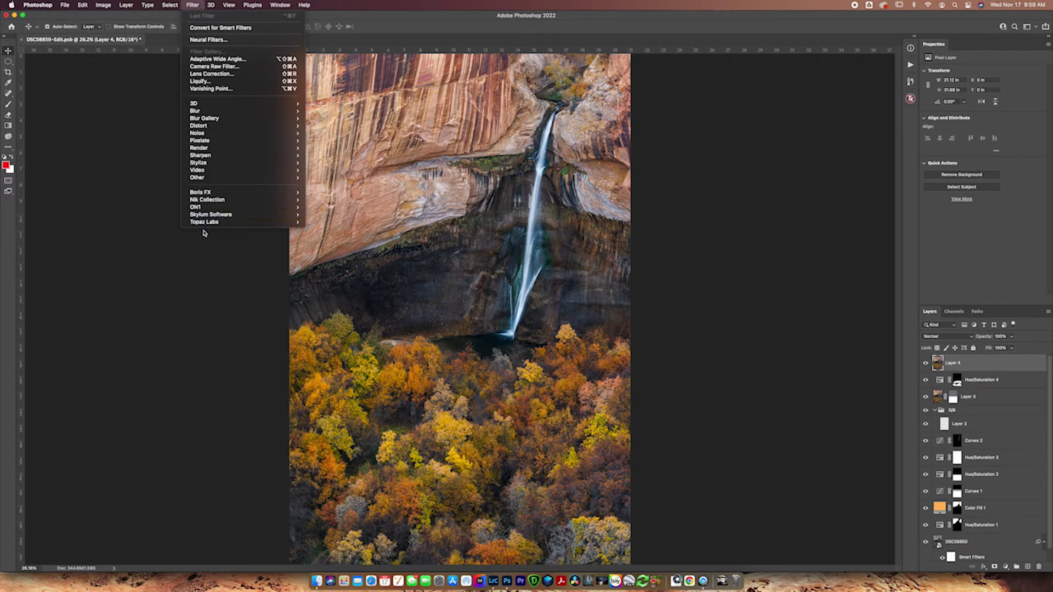
# Run Filter > Topaz Labs > Topaz DeNoise AI on Layer 4 and view the pool at 200%.
pyautogui.moveTo(209, 226)
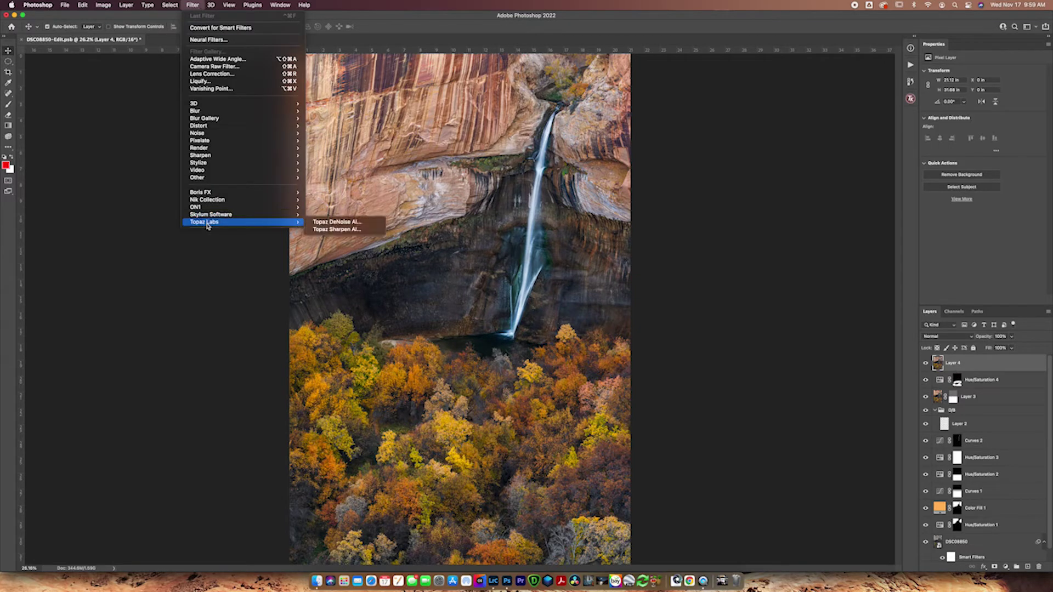
pyautogui.click(373, 222)
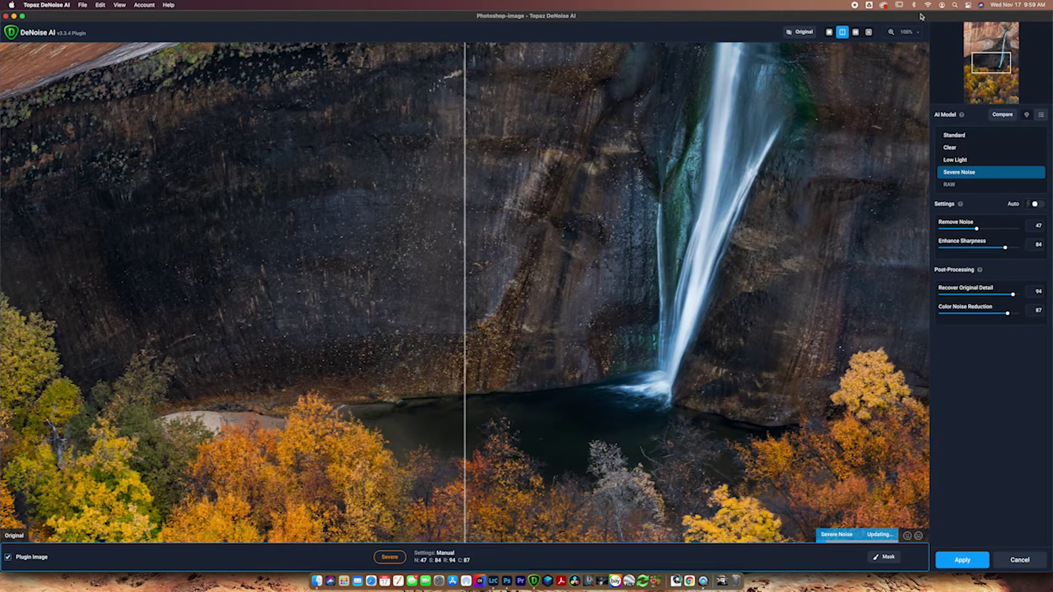
pyautogui.click(916, 34)
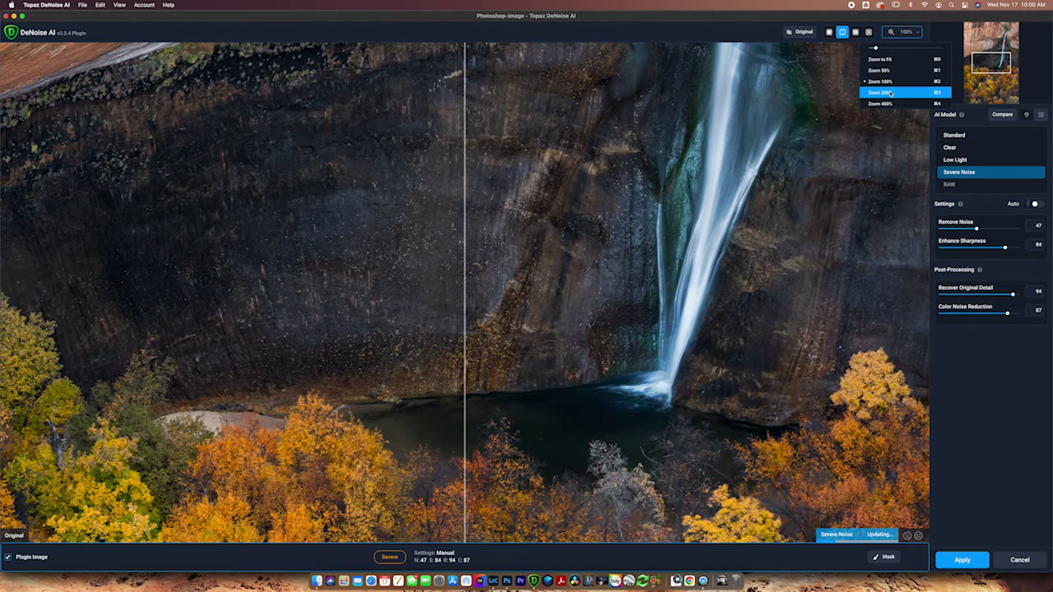
pyautogui.click(891, 93)
pyautogui.scroll(-5, 632, 77)
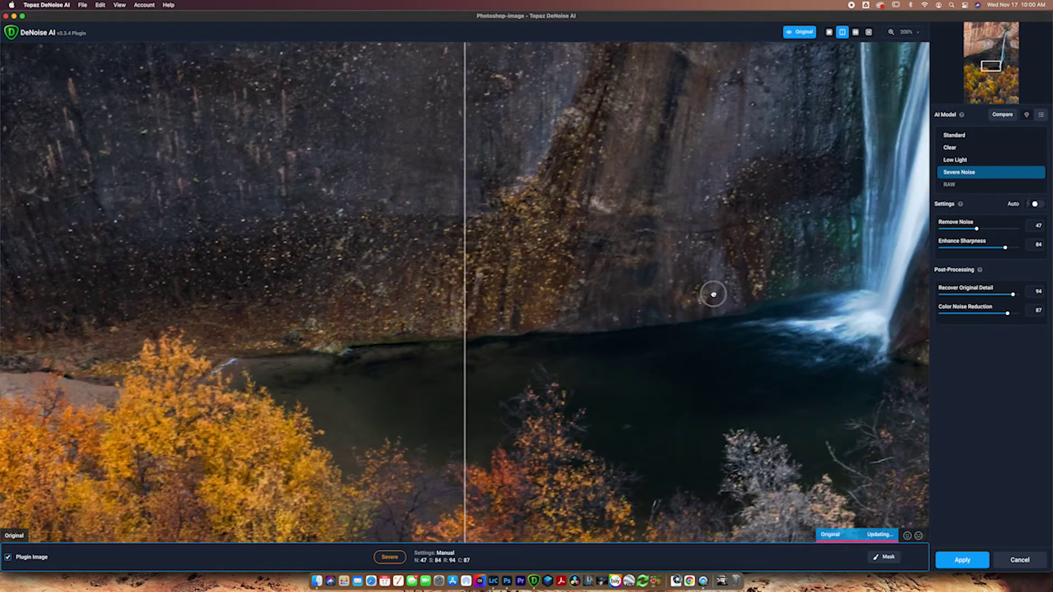
pyautogui.scroll(-3, 713, 295)
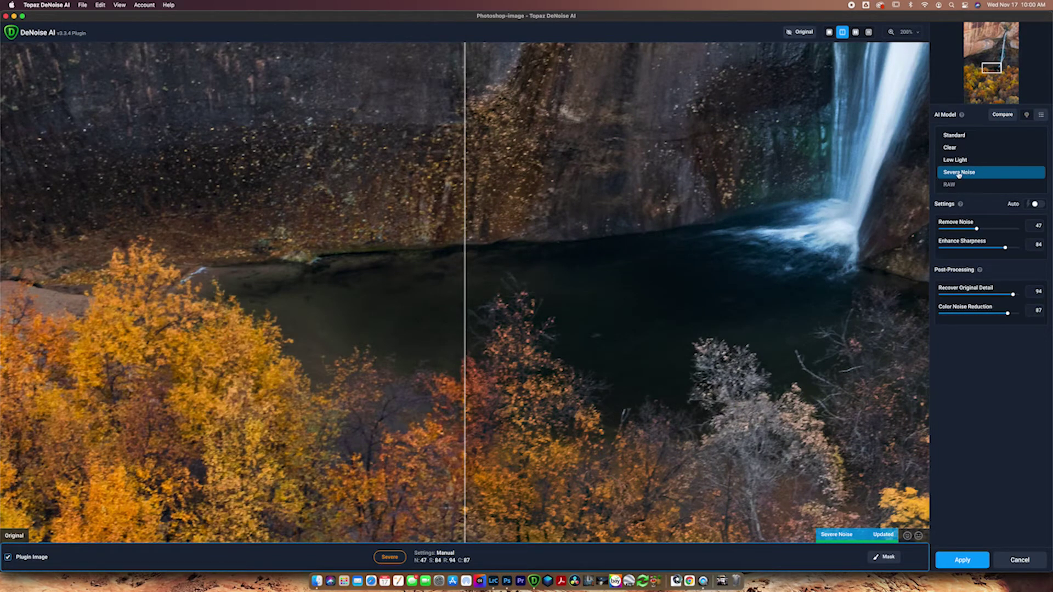
# Select the Standard AI model, which gives Remove Noise 23 and Enhance Sharpness 16.
pyautogui.click(955, 138)
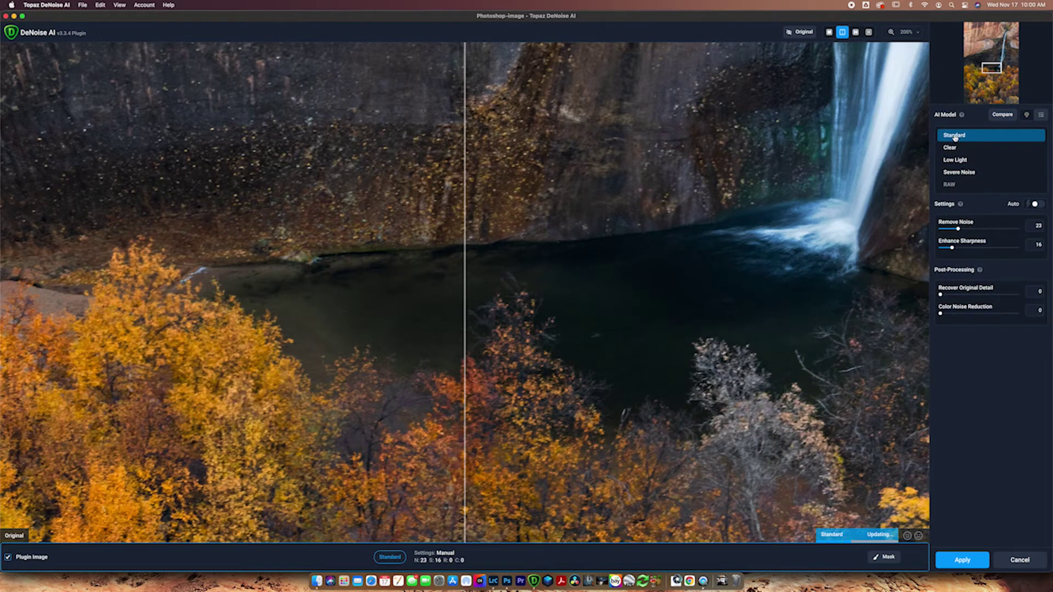
pyautogui.moveTo(961, 116)
# Compare before and after across the cliff and pool, then lower Remove Noise to 15.
pyautogui.moveTo(505, 308); pyautogui.dragTo(584, 304)
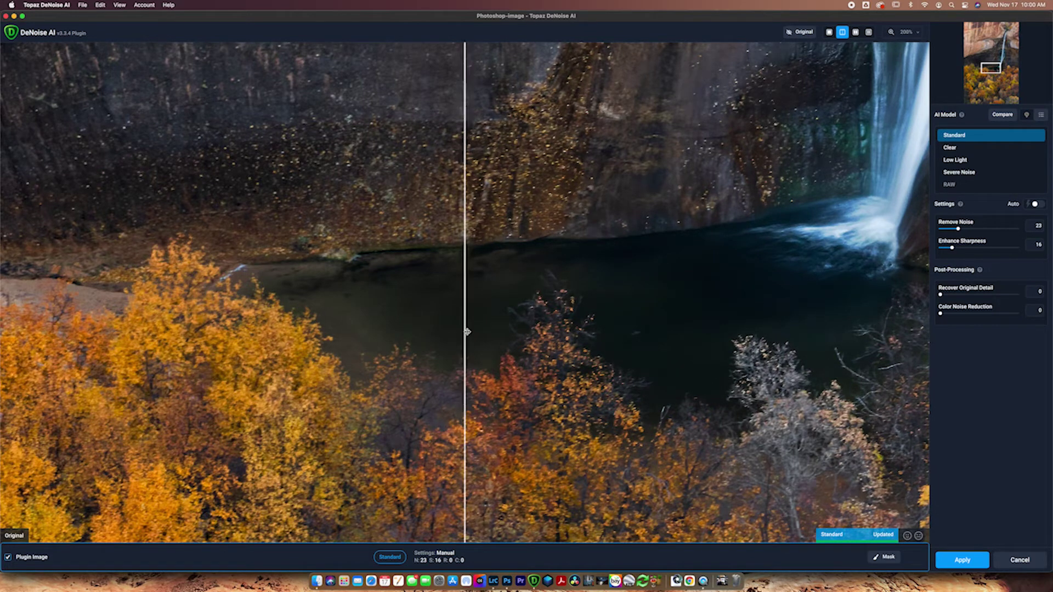
pyautogui.moveTo(466, 329); pyautogui.dragTo(431, 258)
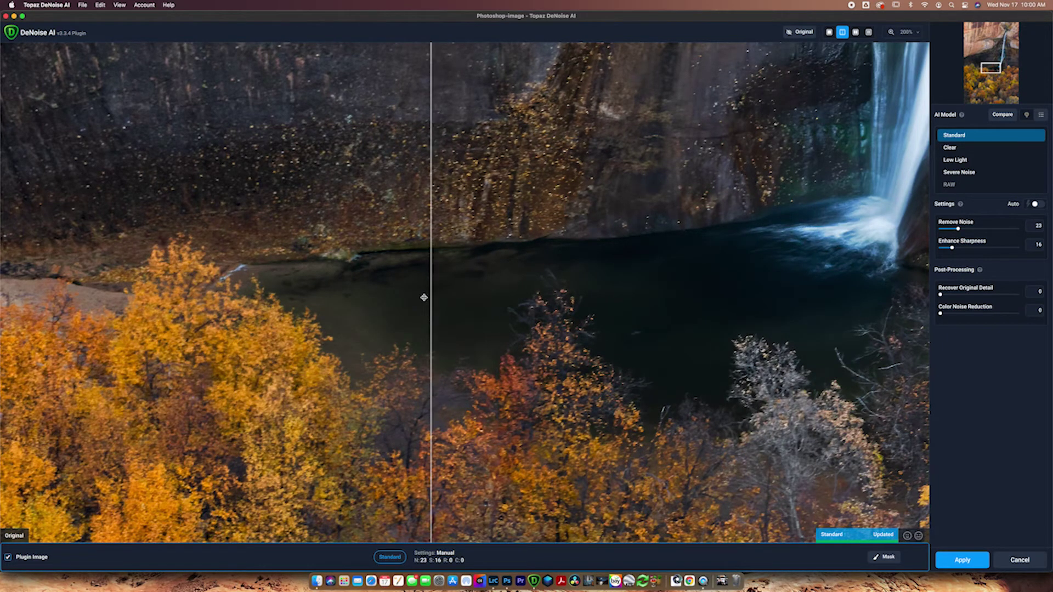
pyautogui.moveTo(430, 296); pyautogui.dragTo(768, 191)
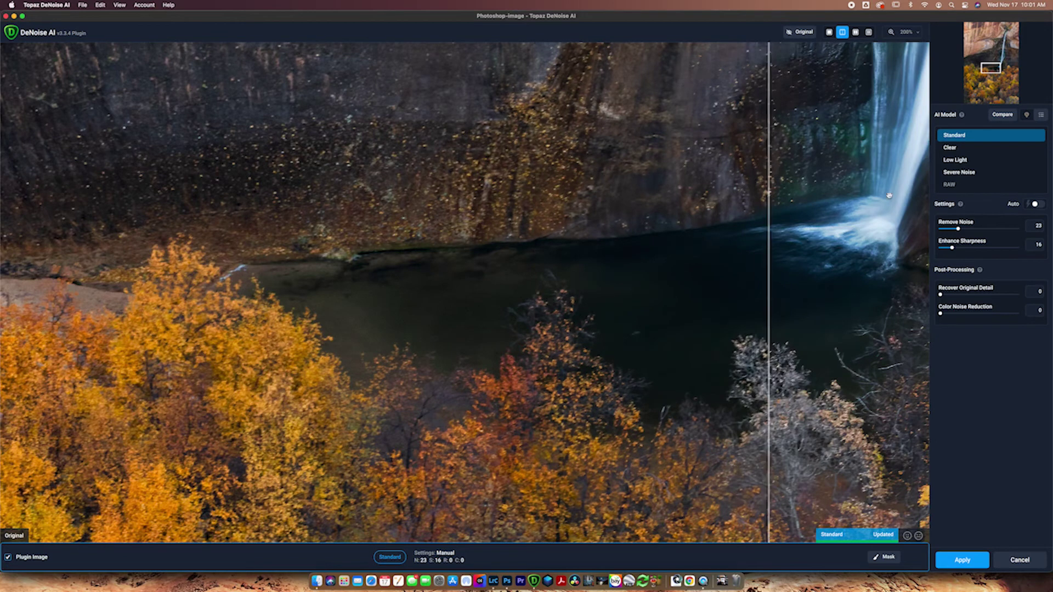
pyautogui.moveTo(958, 231)
pyautogui.mouseDown()
pyautogui.moveTo(942, 234)
pyautogui.moveTo(971, 247)
pyautogui.mouseUp()
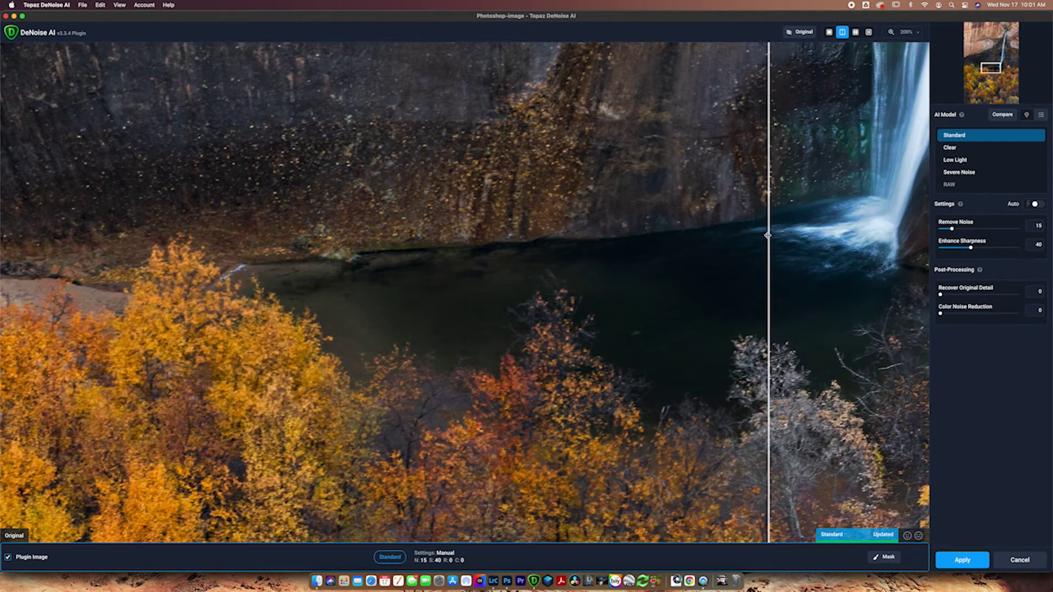
# Recheck the before/after split on the cliff and raise Recover Original Detail to 30.
pyautogui.moveTo(763, 236); pyautogui.dragTo(462, 231)
pyautogui.moveTo(265, 233); pyautogui.dragTo(668, 193)
pyautogui.moveTo(236, 165); pyautogui.dragTo(331, 139)
pyautogui.moveTo(421, 139); pyautogui.dragTo(621, 139)
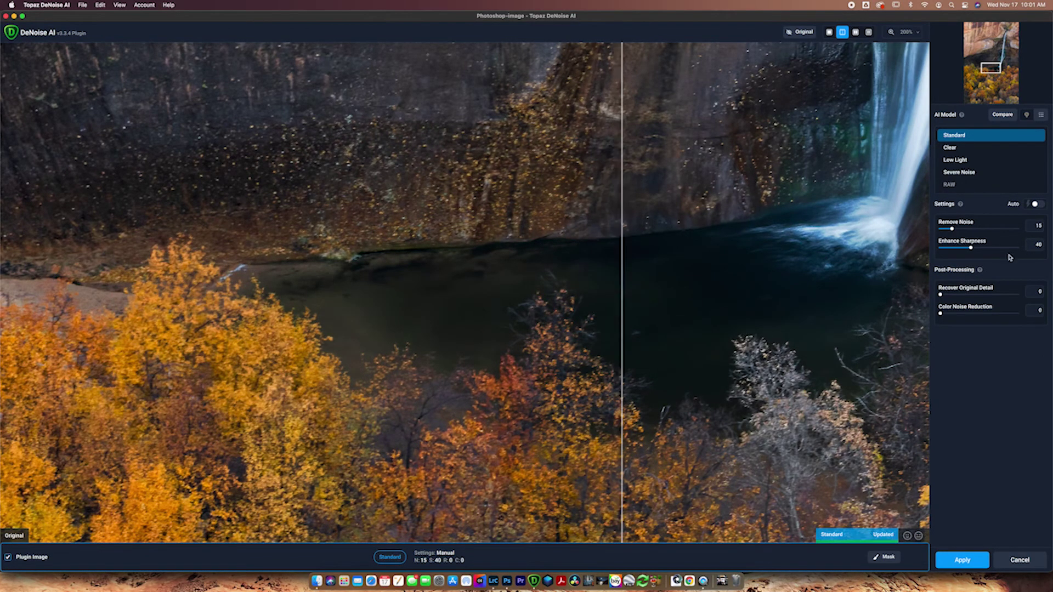
pyautogui.moveTo(941, 296); pyautogui.dragTo(964, 297)
# Lower Recover Original Detail to 15 and apply the Standard model at Noise 15, Sharpness 40, Detail 15.
pyautogui.moveTo(979, 270)
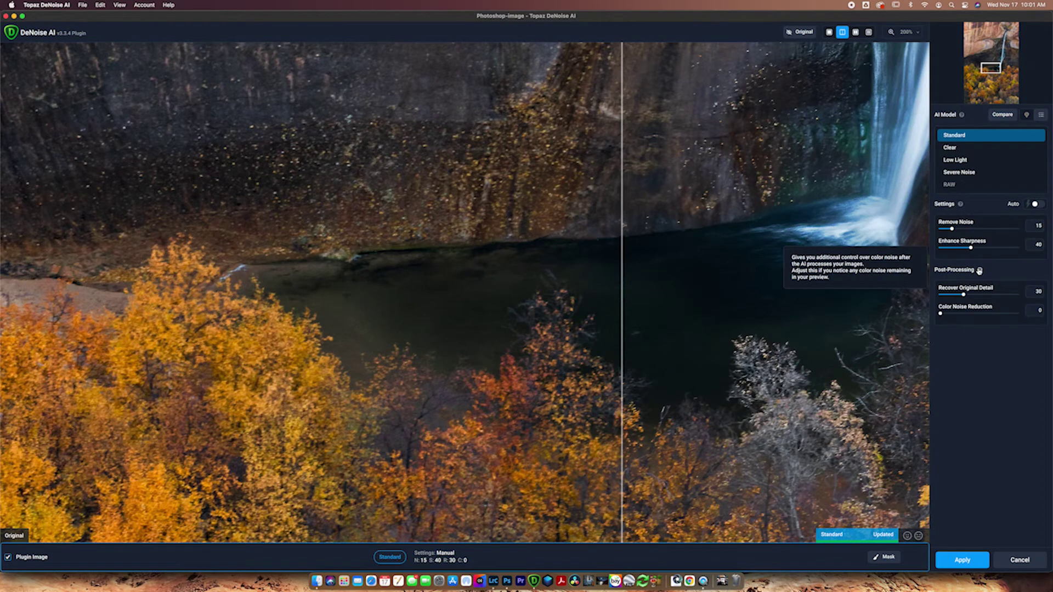
pyautogui.moveTo(623, 235); pyautogui.dragTo(471, 235)
pyautogui.moveTo(964, 296); pyautogui.dragTo(951, 298)
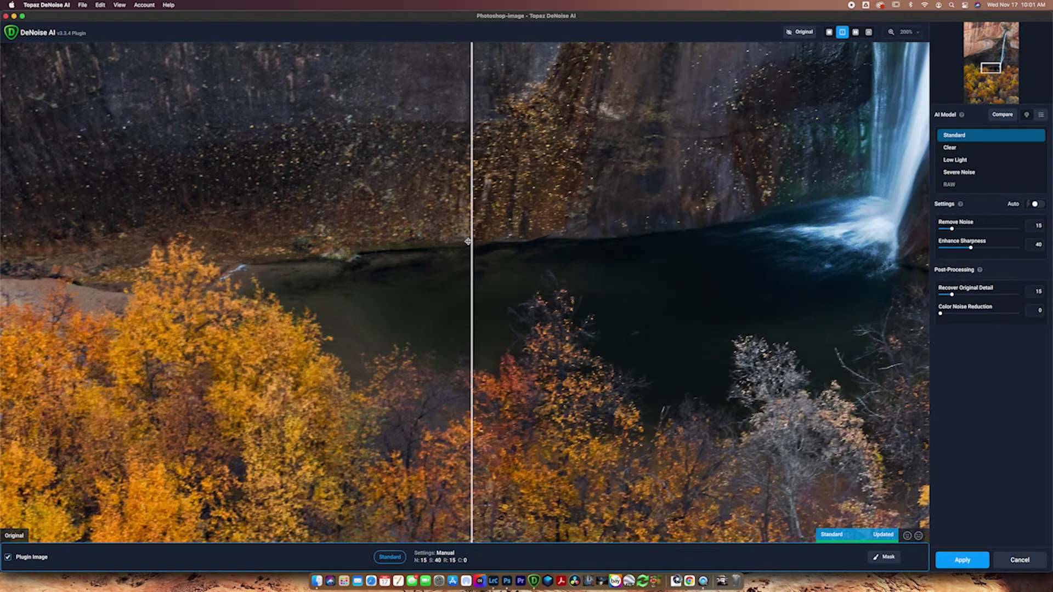
pyautogui.moveTo(467, 241); pyautogui.dragTo(513, 193)
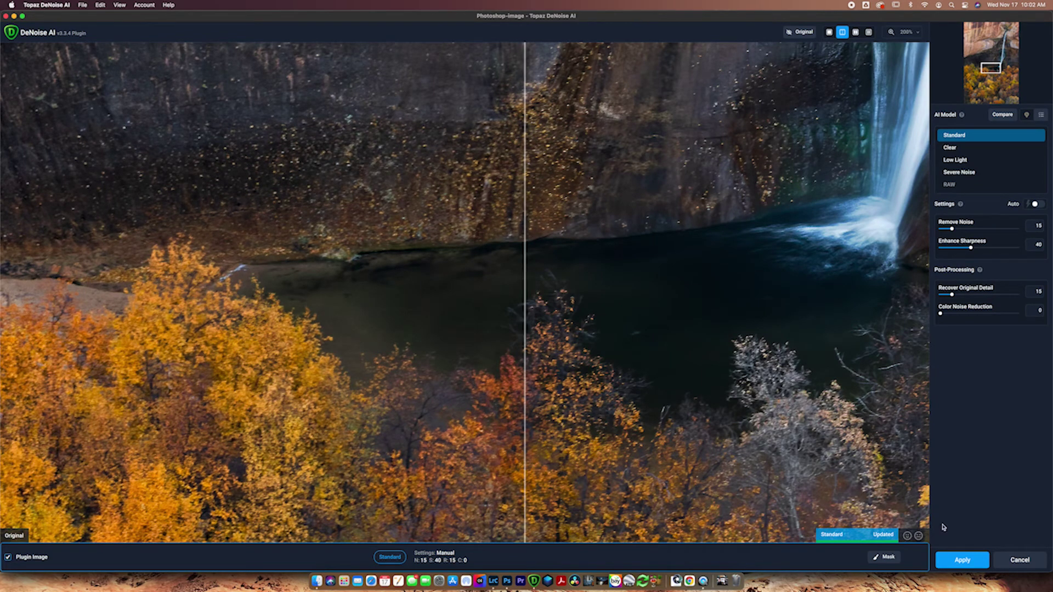
pyautogui.click(961, 562)
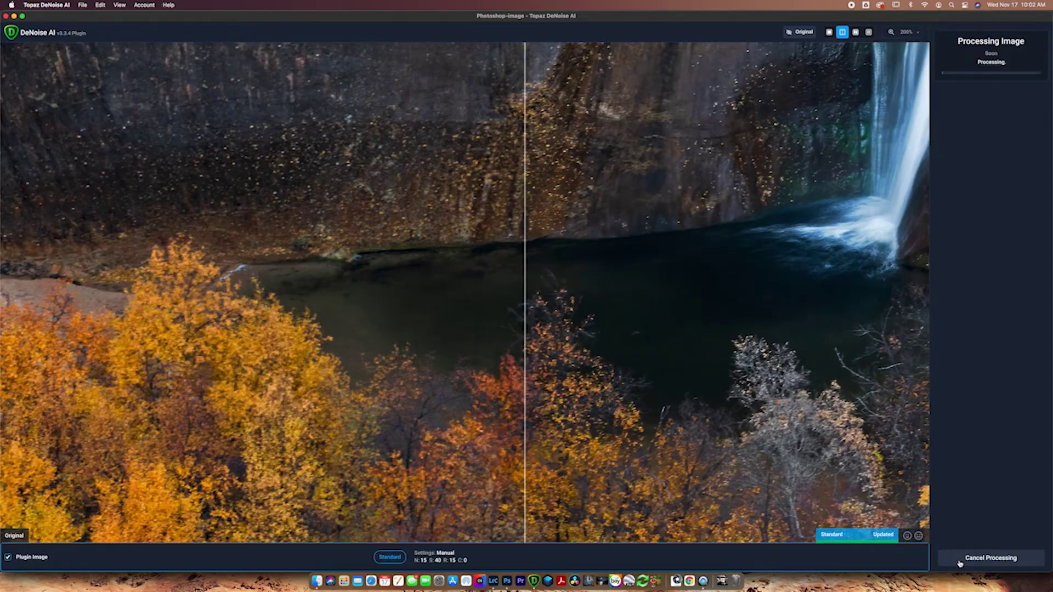